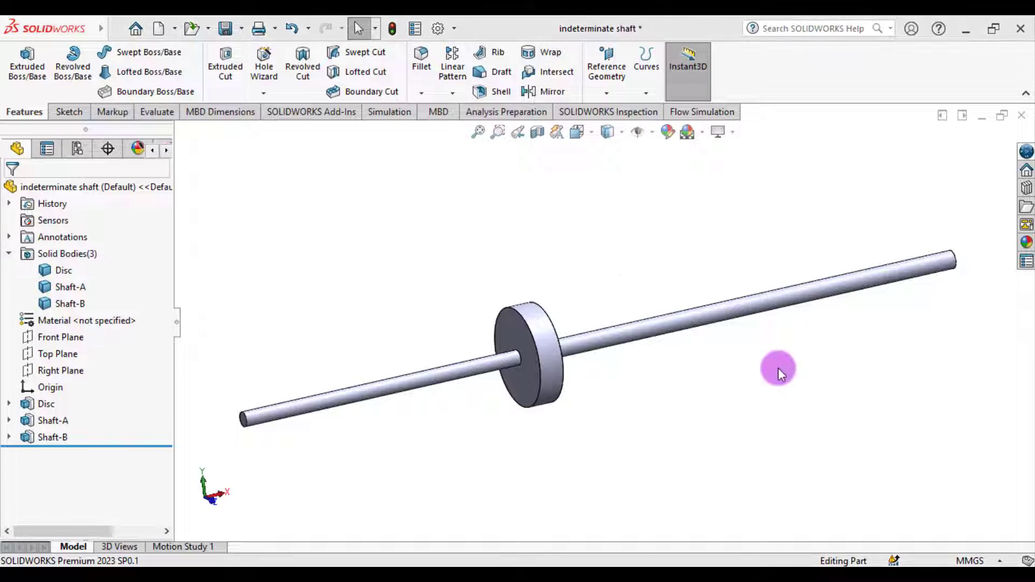
Step: Create a static simulation study named Shaft Simulation for the indeterminate shaft
click(389, 112)
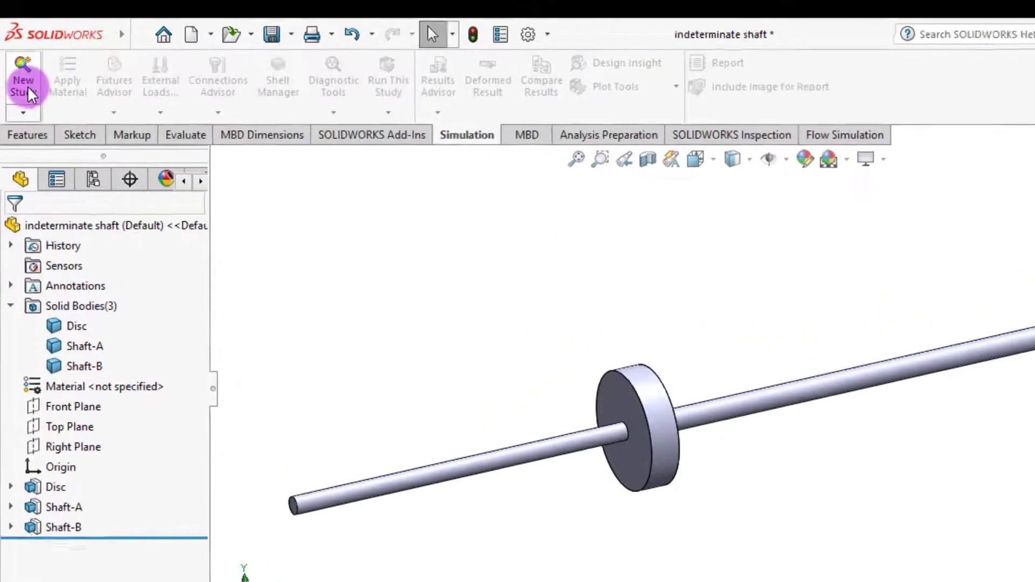
click(30, 94)
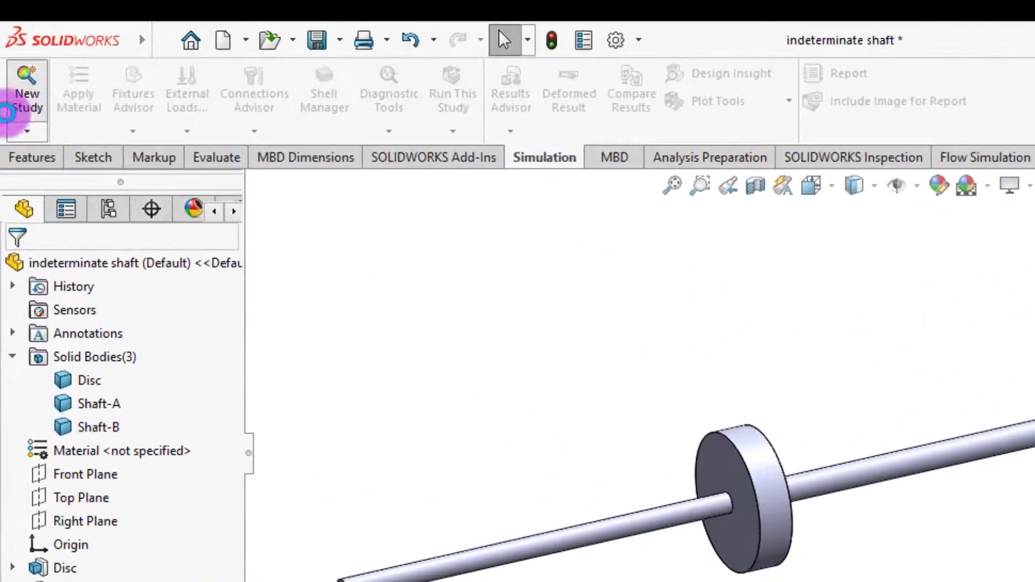
click(38, 352)
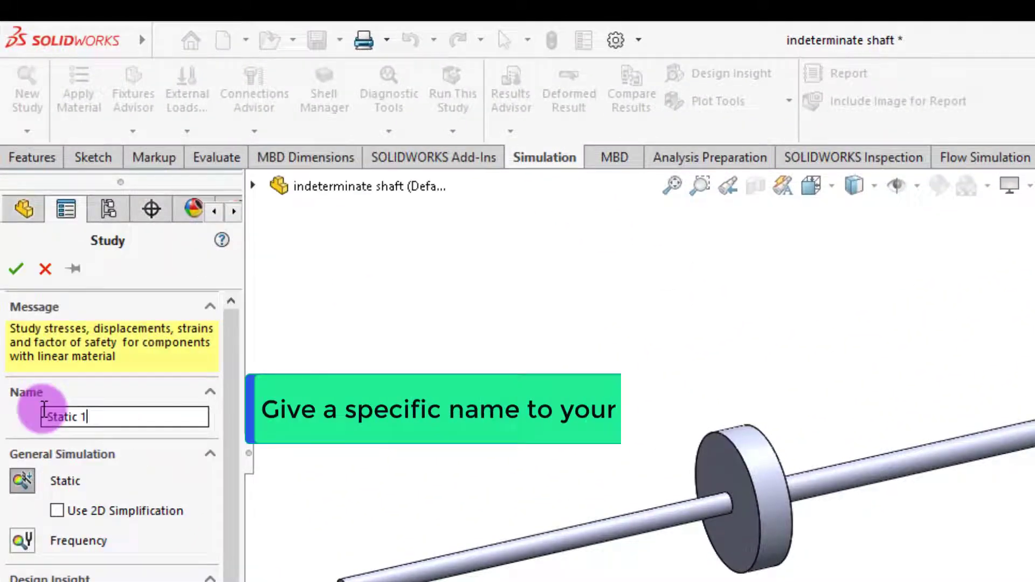
drag(44, 409, 3, 390)
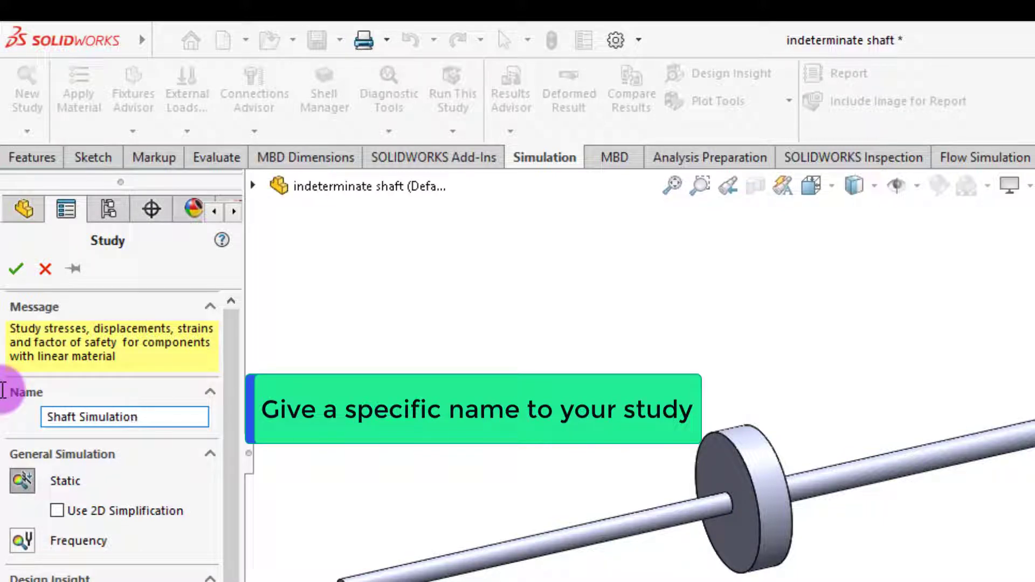
click(8, 269)
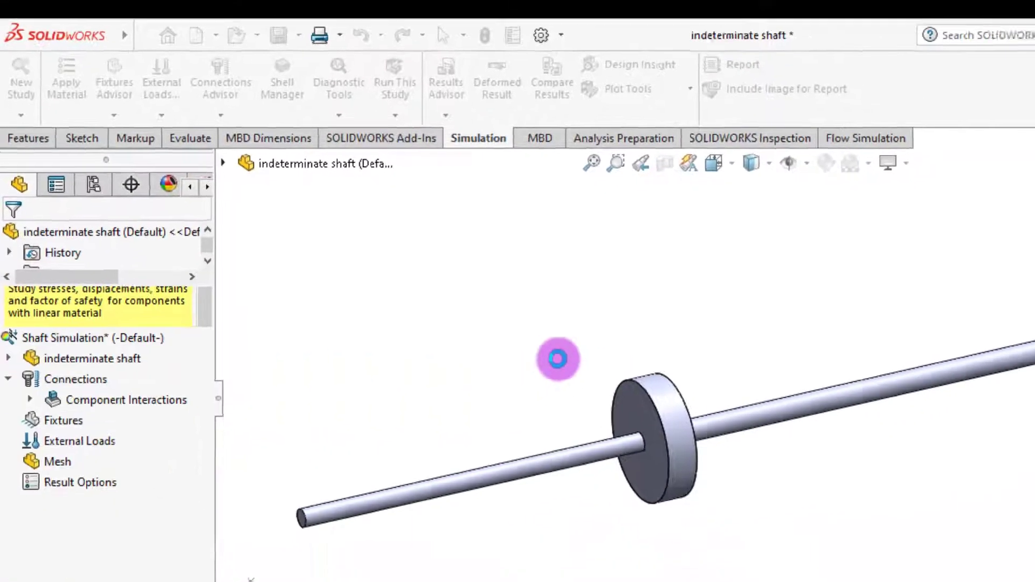
Step: Start applying a material to all bodies of the shaft and copy Alloy Steel from the Steel category
click(450, 290)
middle_drag(403, 296, 496, 343)
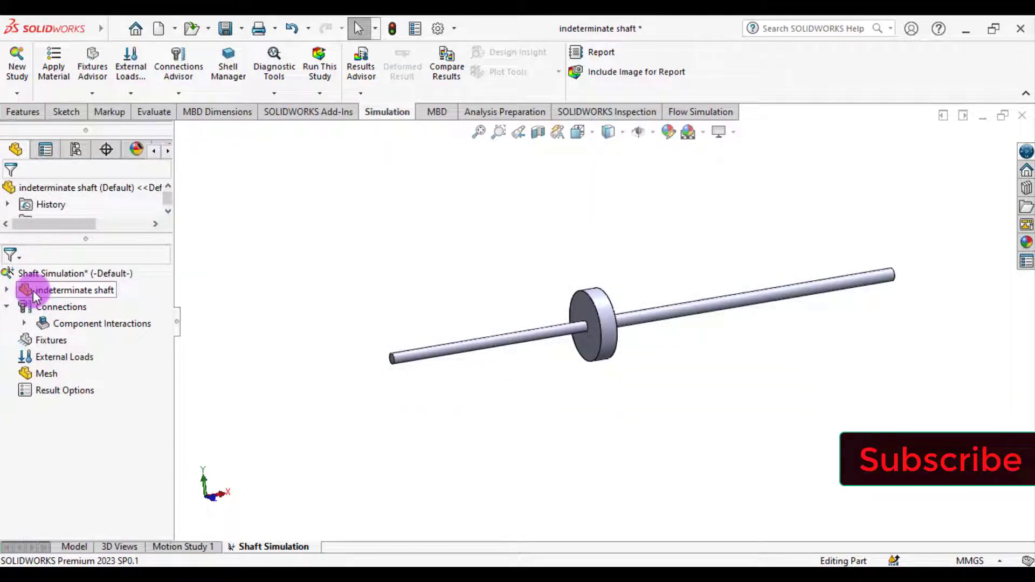
right_click(35, 296)
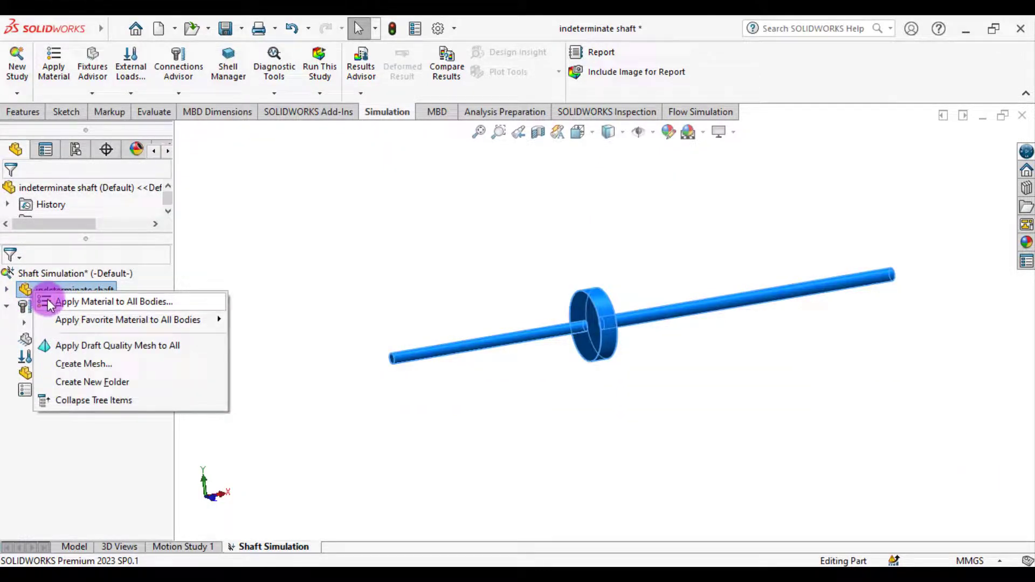
click(63, 304)
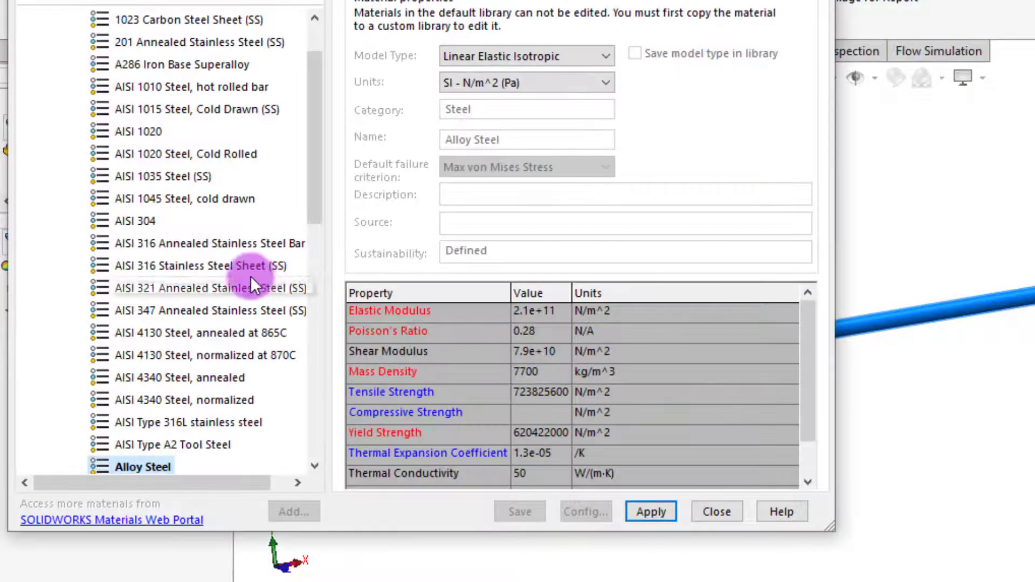
scroll(247, 273, down, 2)
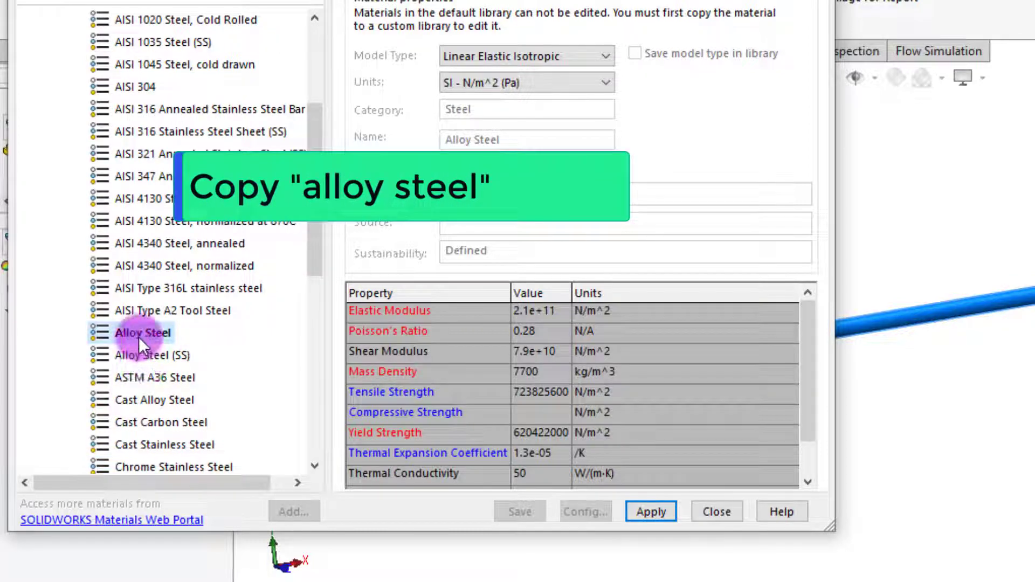
right_click(109, 333)
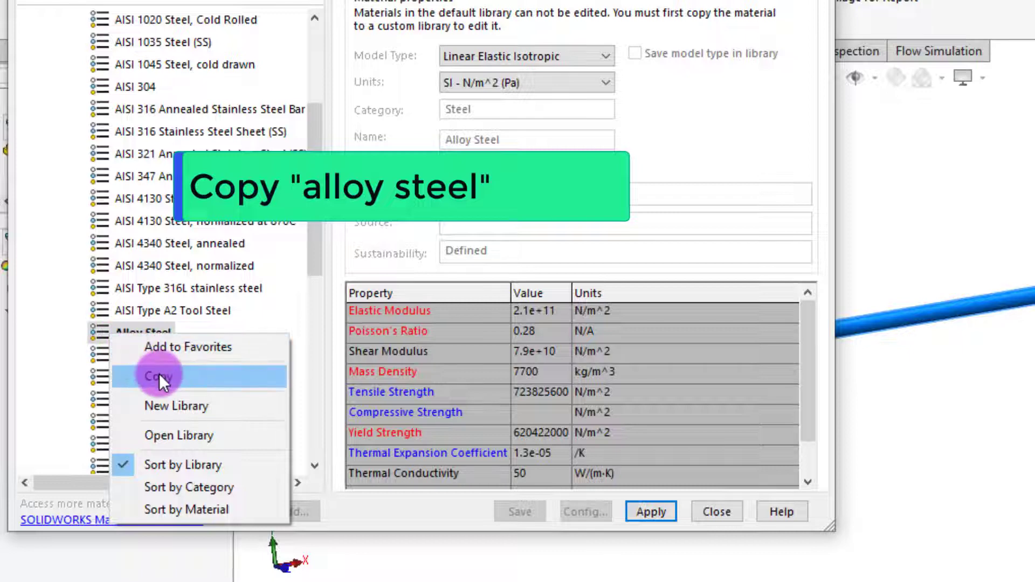
click(160, 373)
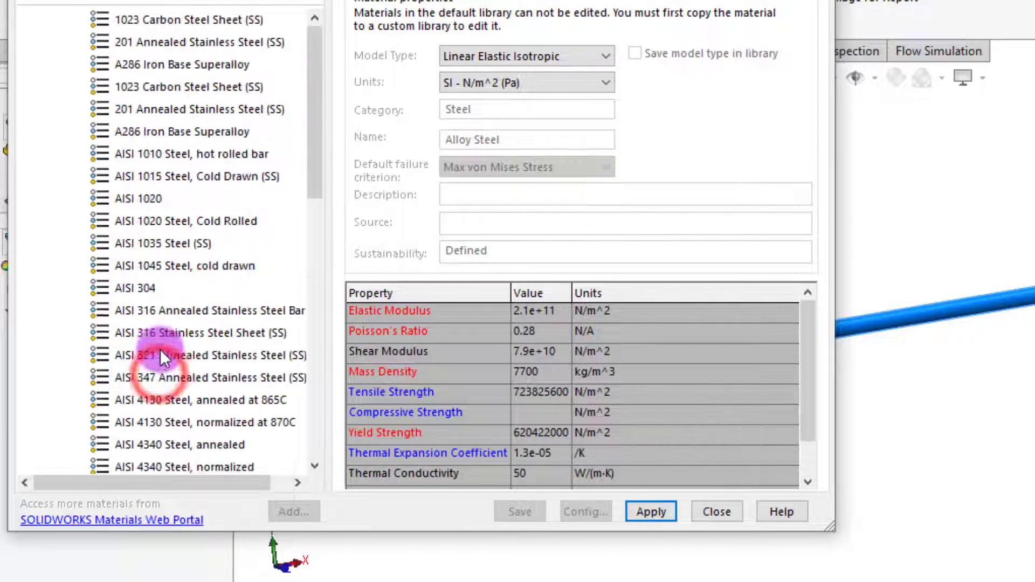
Step: Create a new category named My material under Custom Materials
click(53, 66)
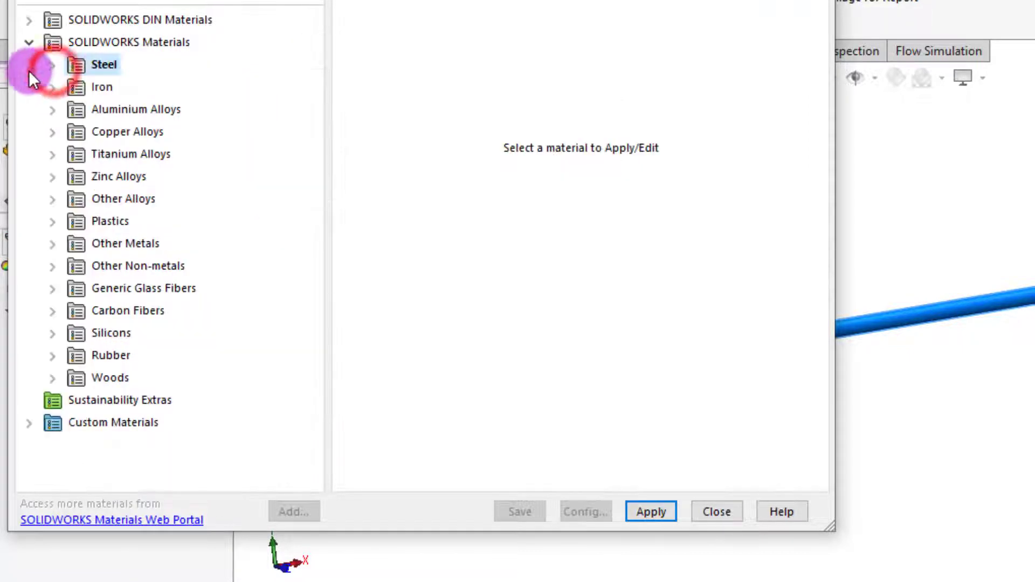
click(33, 423)
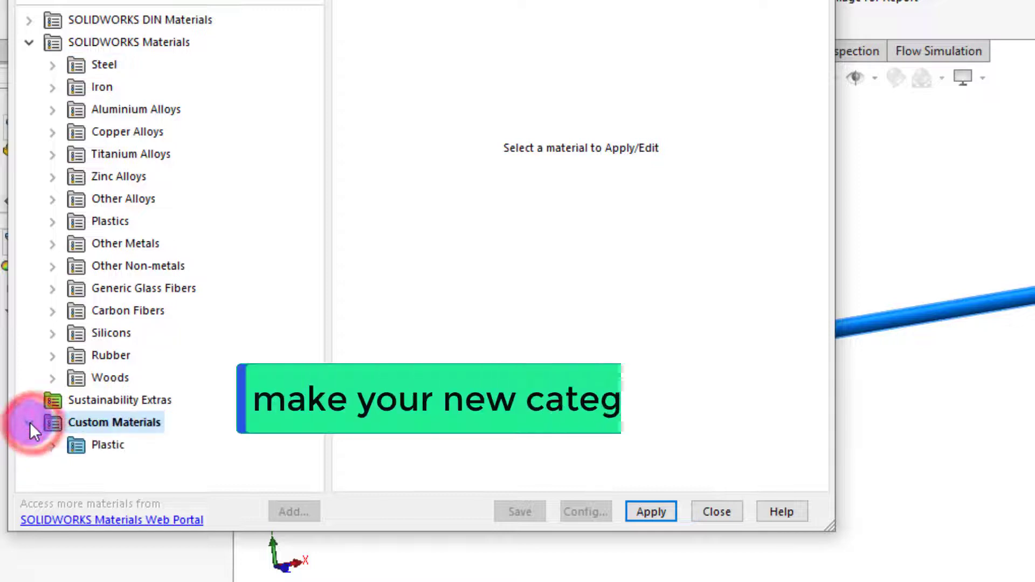
right_click(71, 422)
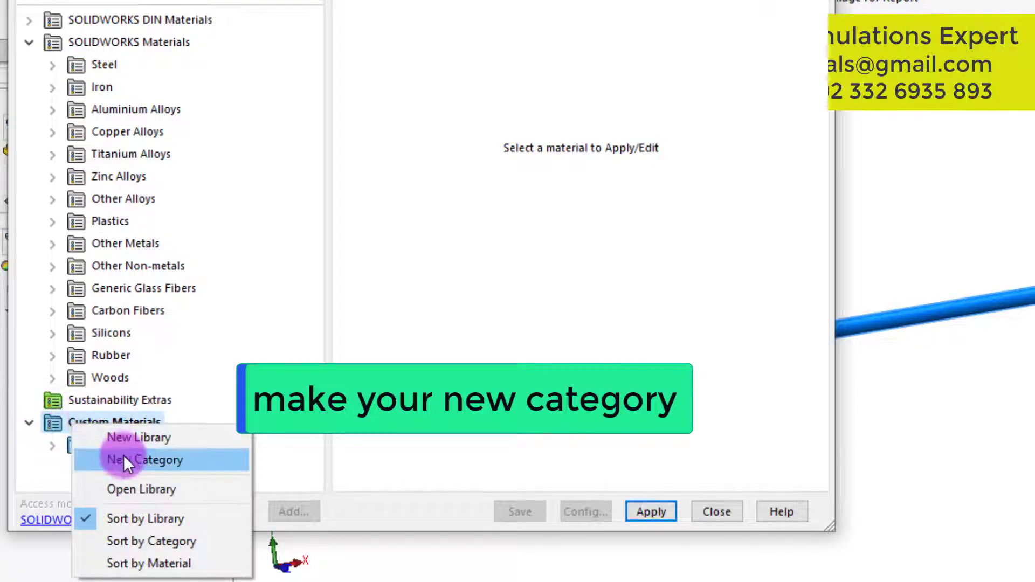
click(124, 459)
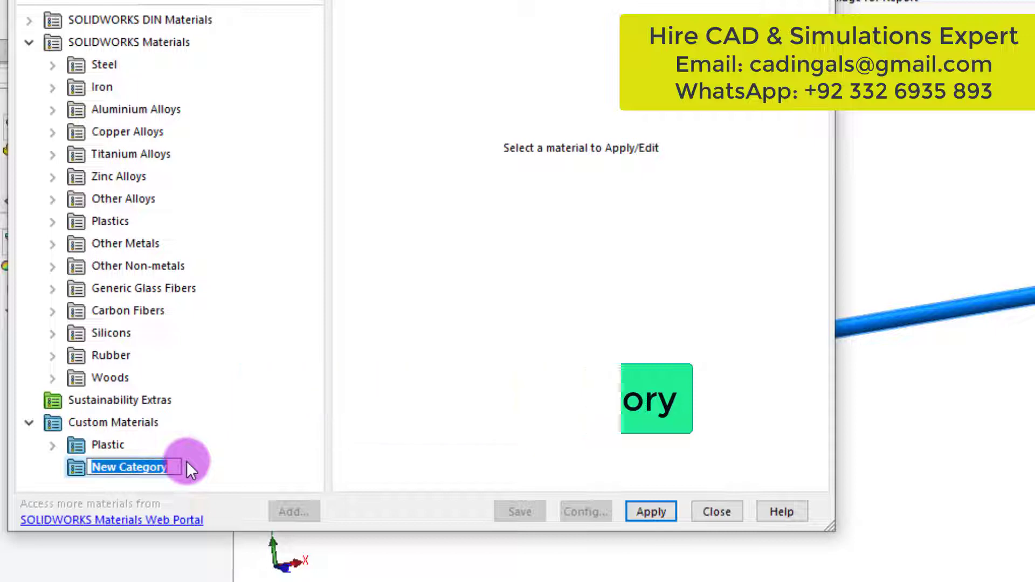
text(My material)
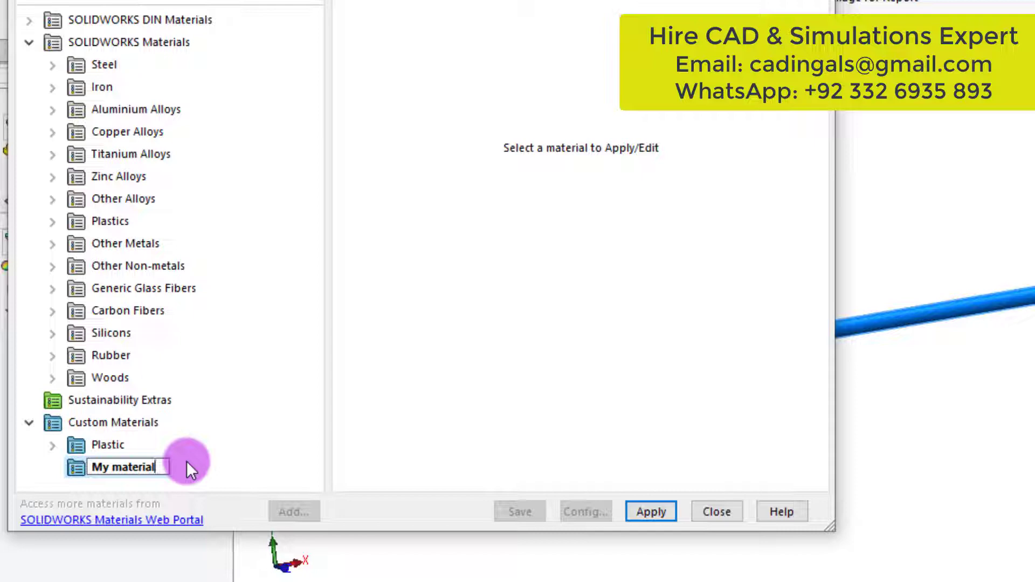
key(Return)
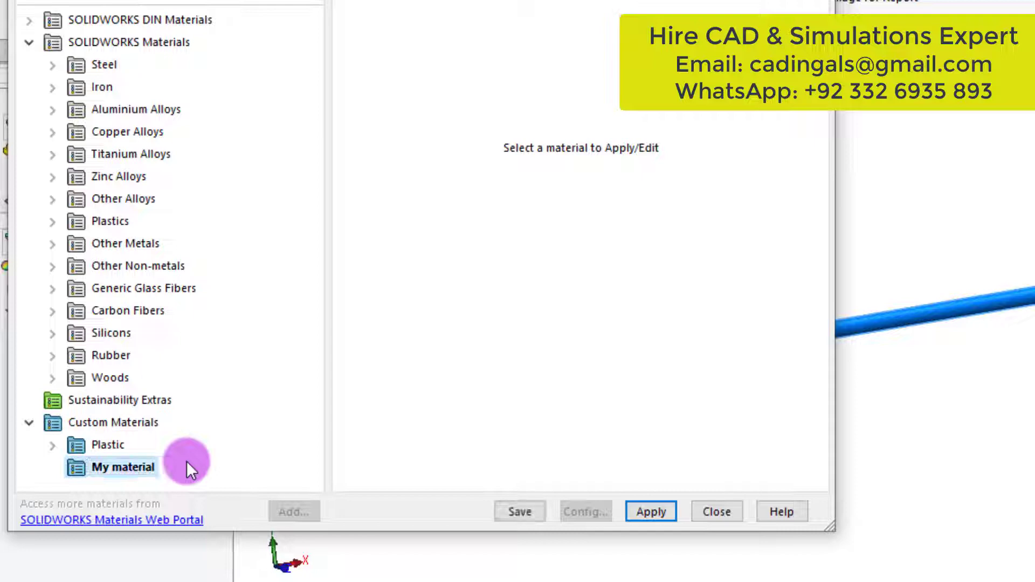
Step: Paste the copied Alloy Steel into the My material category and rename it My material1
right_click(85, 467)
click(135, 304)
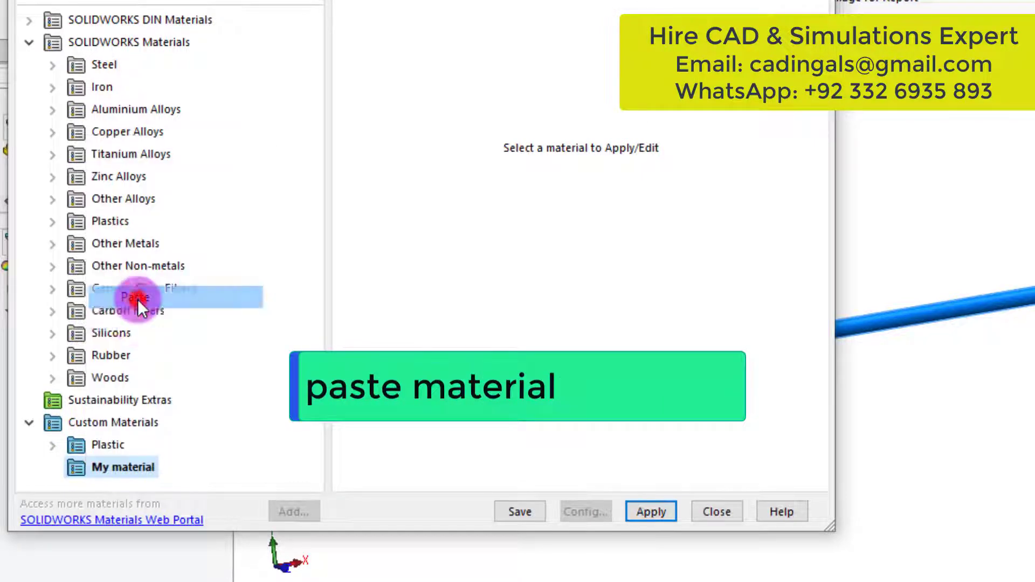
click(124, 466)
right_click(124, 466)
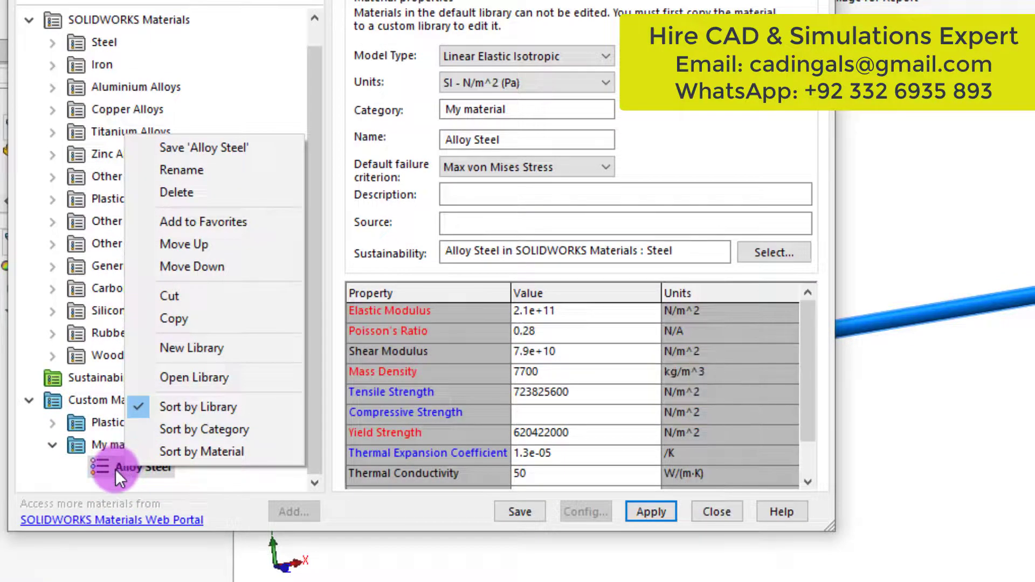
click(181, 171)
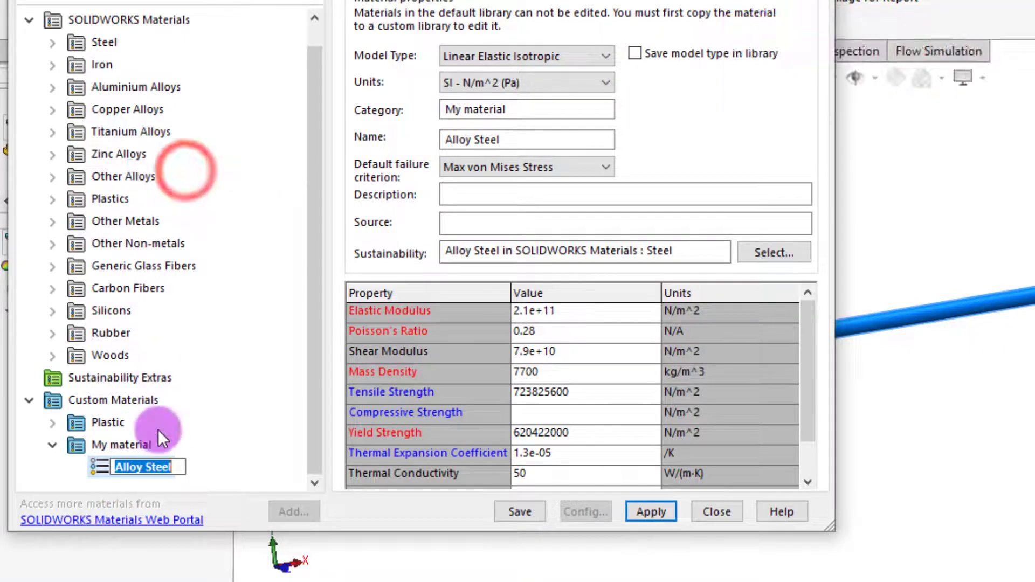
text(My m)
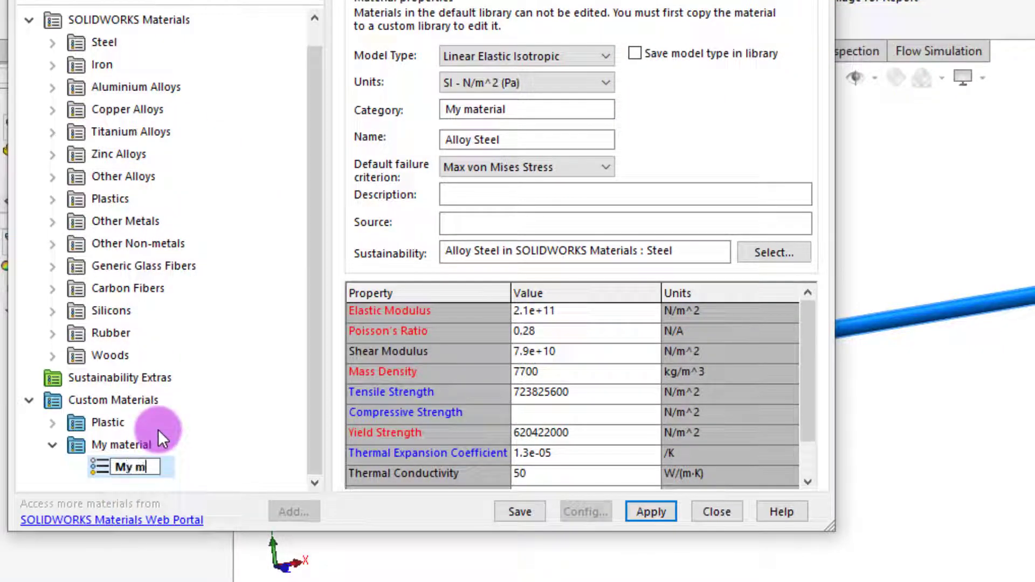
text(ateri)
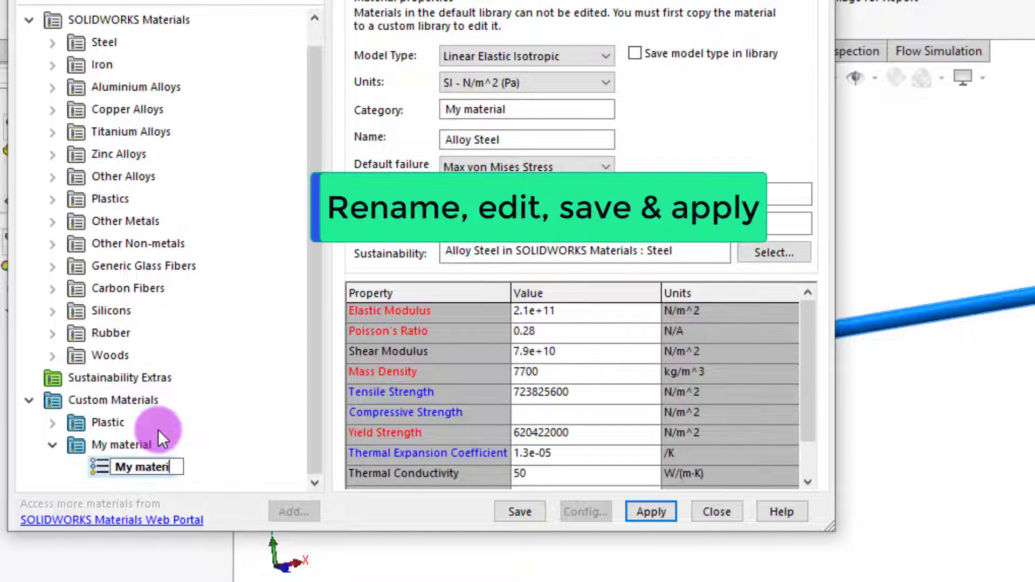
text(al1)
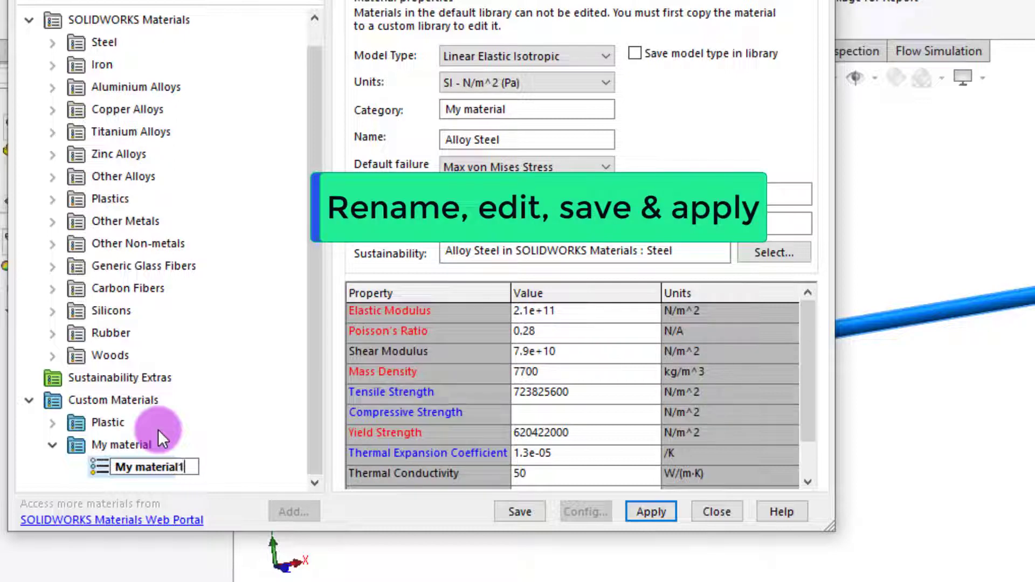
click(208, 402)
click(121, 463)
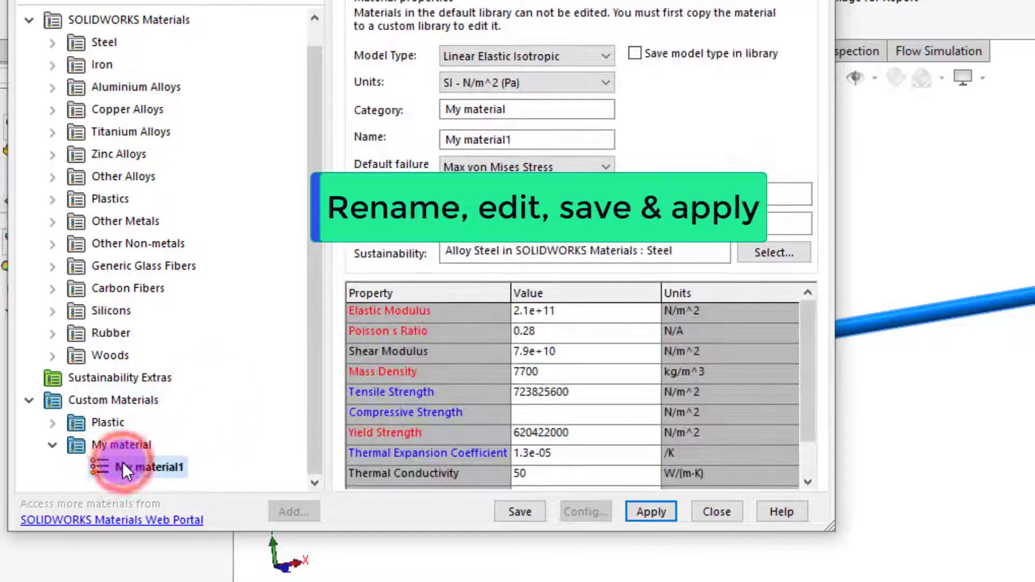
Step: Set the Poisson's ratio of My material1 to 0.3 and clear its shear modulus value
click(539, 331)
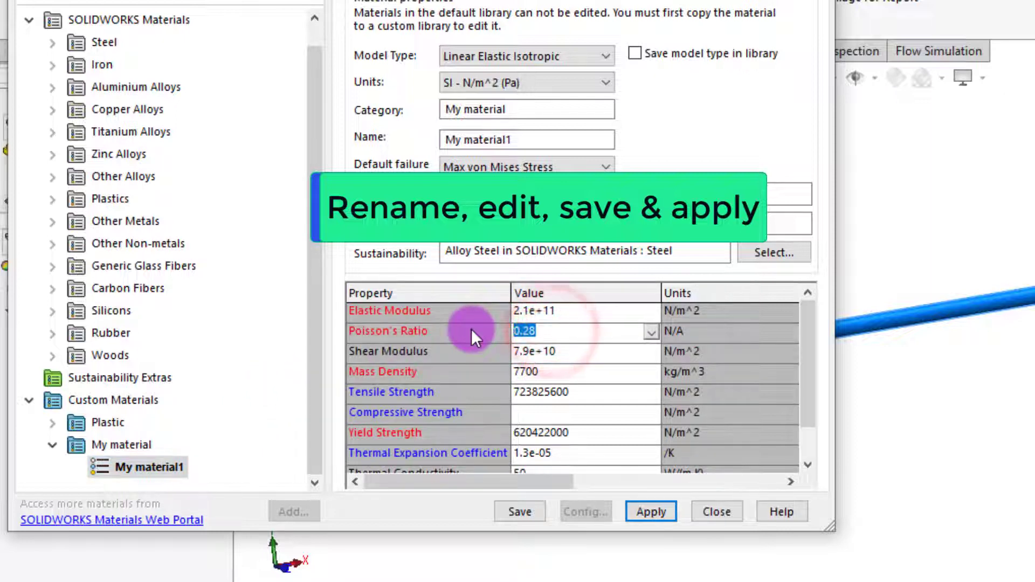
text(0.3)
click(552, 351)
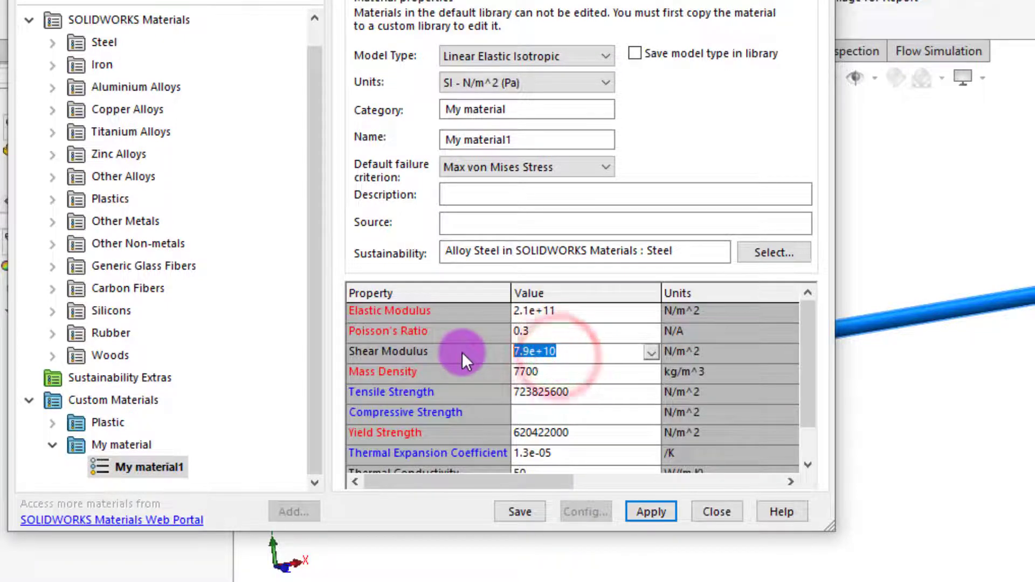
key(Delete)
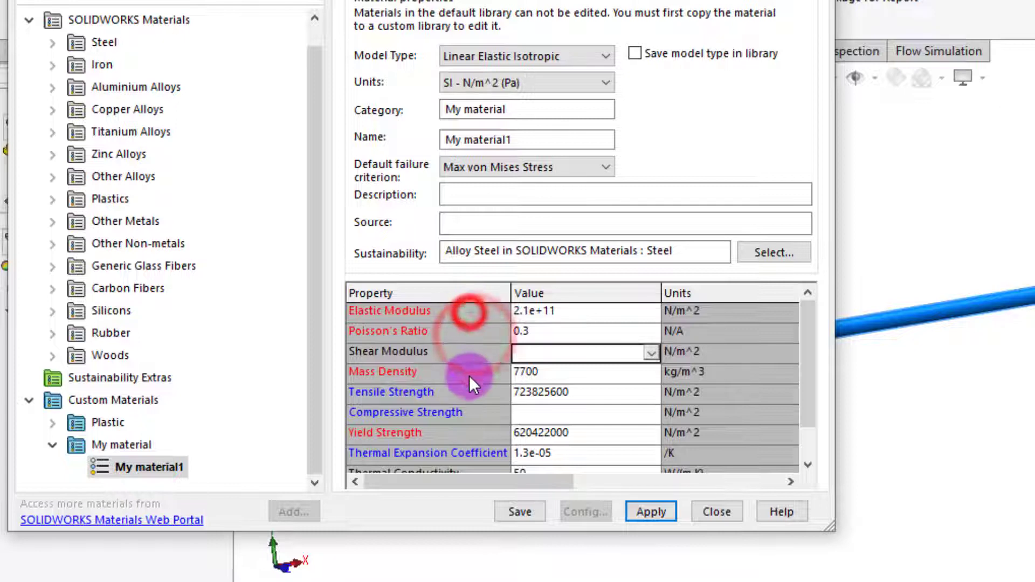
Step: Save My material1, apply it to all bodies and close the material library
click(513, 512)
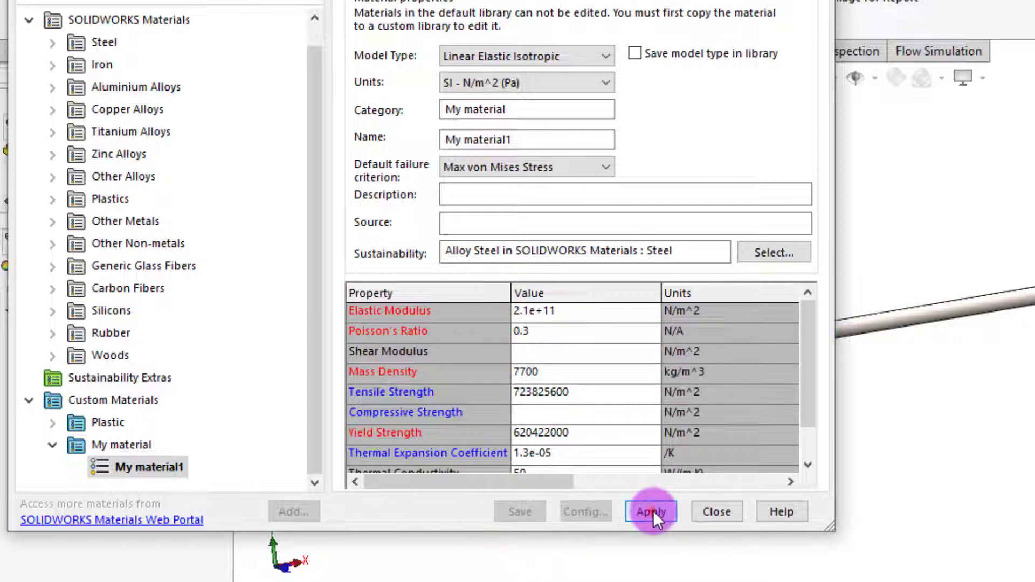
click(713, 512)
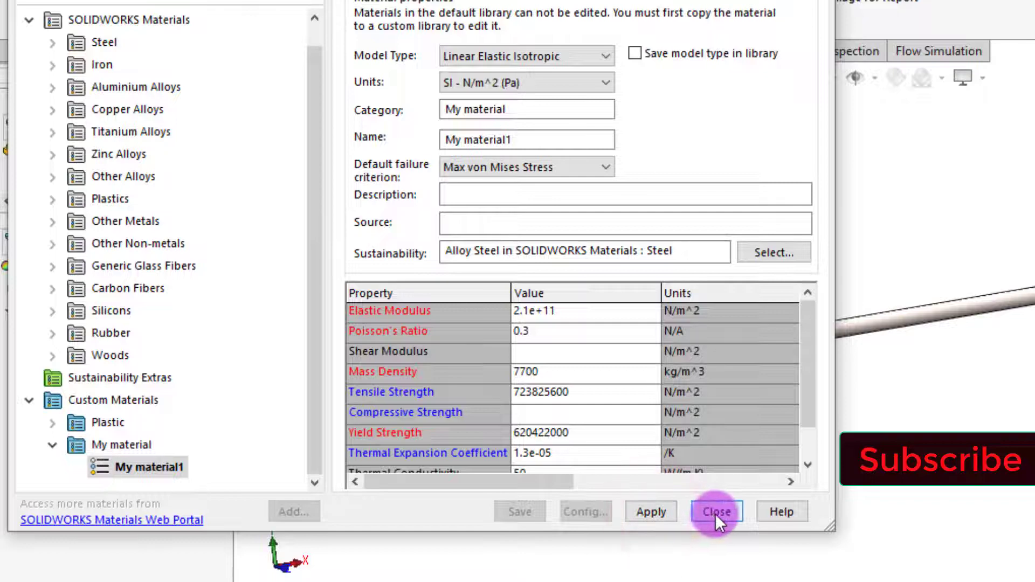
click(715, 514)
click(652, 501)
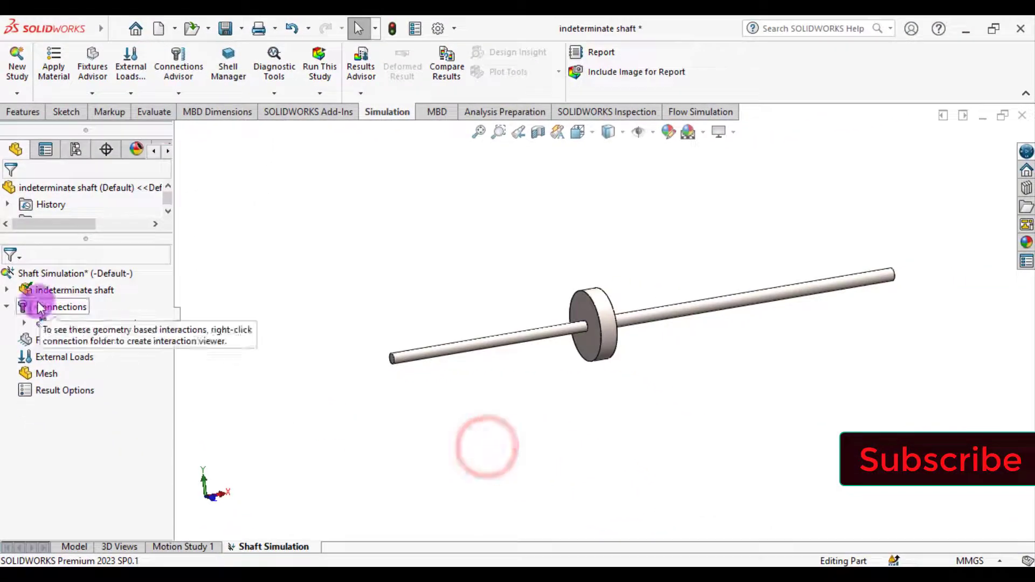
Step: Expand the indeterminate shaft's solid bodies in the study tree and widen the tree to read their assigned materials
click(24, 290)
click(7, 290)
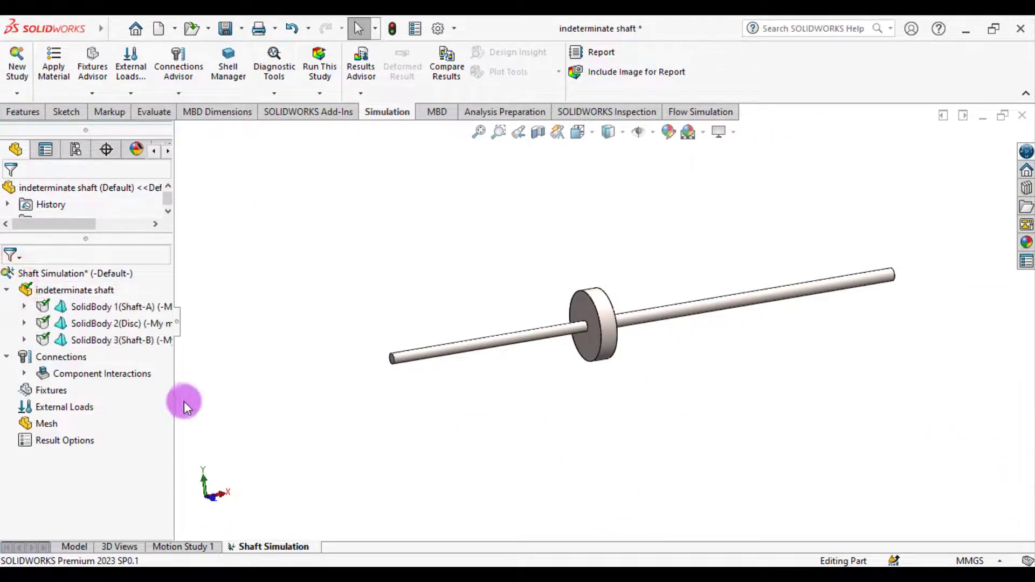
drag(172, 398, 255, 400)
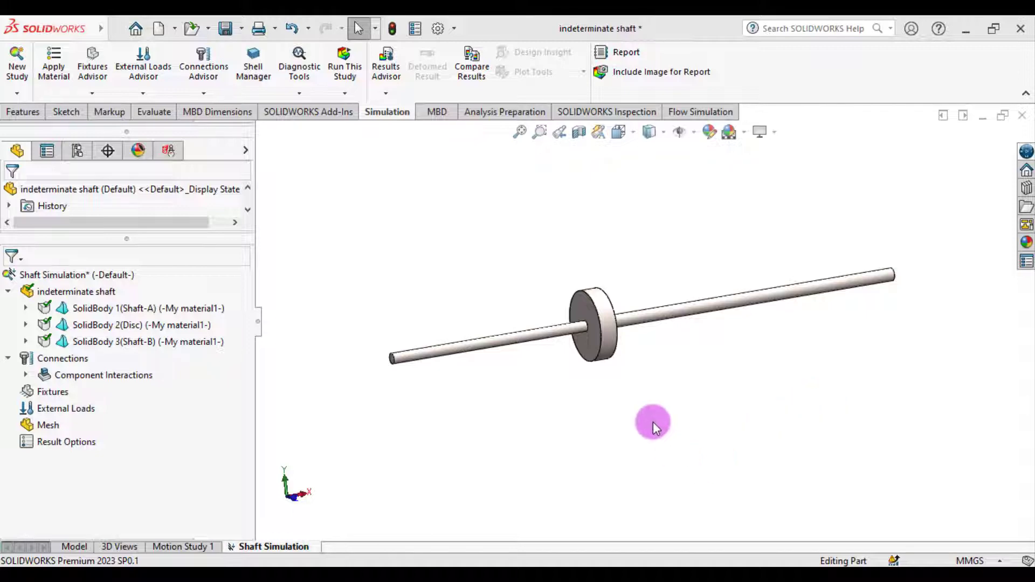
Step: Start a Fixed Geometry fixture and select the shaft's free end face on the negative X side of the disc
scroll(659, 388, up, 1)
middle_drag(658, 386, 552, 388)
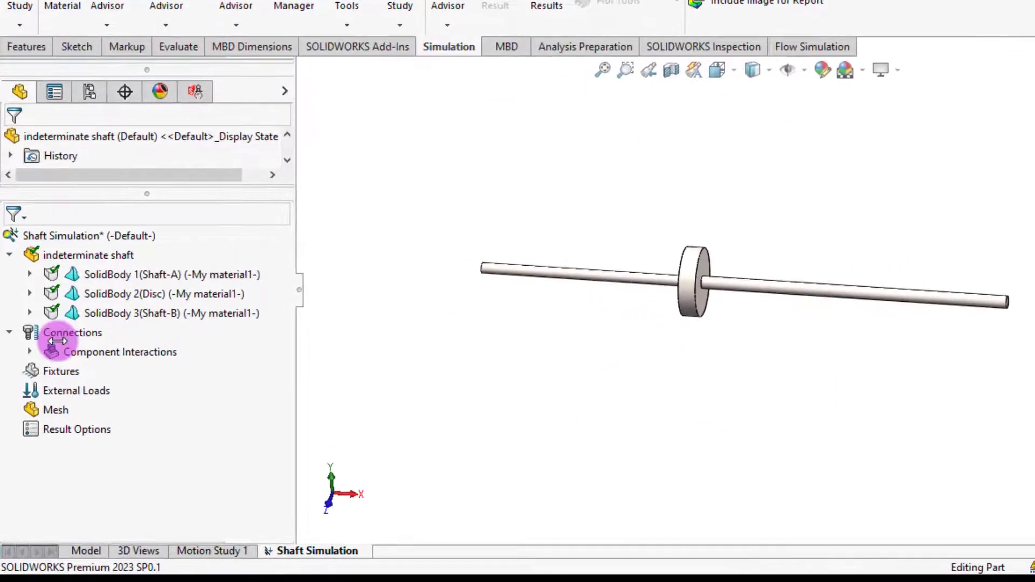
right_click(46, 371)
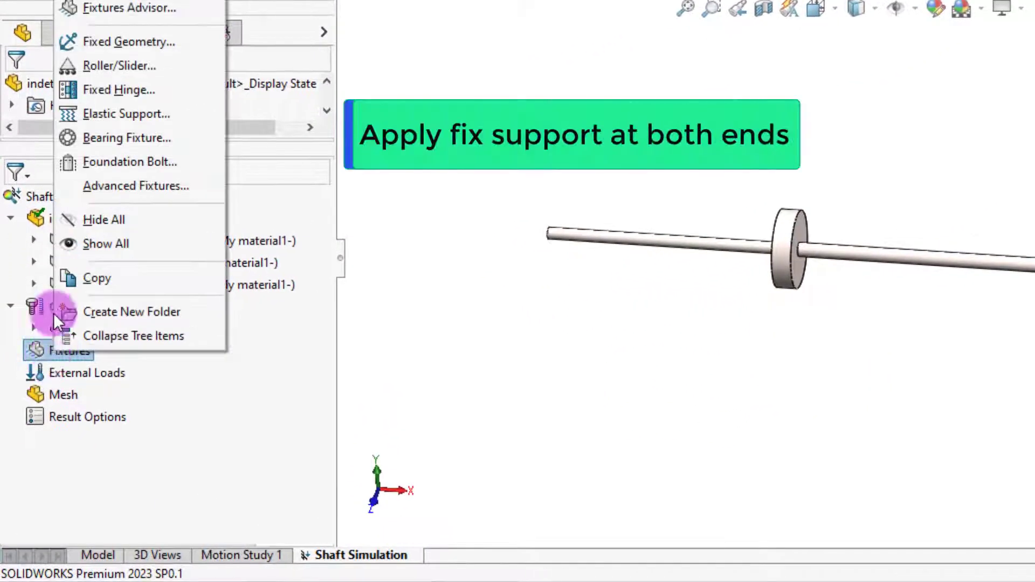
click(120, 39)
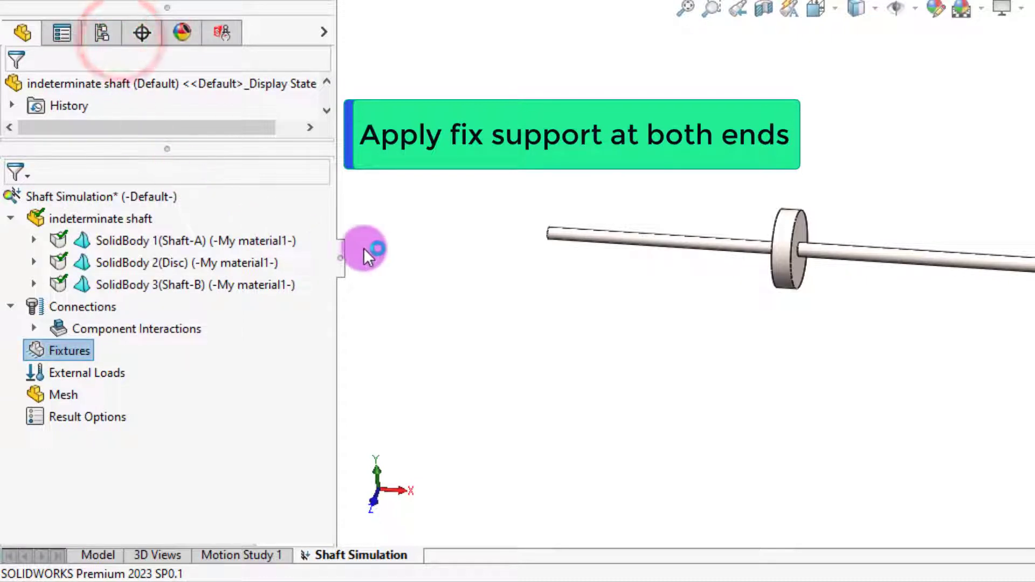
middle_drag(492, 322, 564, 278)
scroll(602, 243, down, 10)
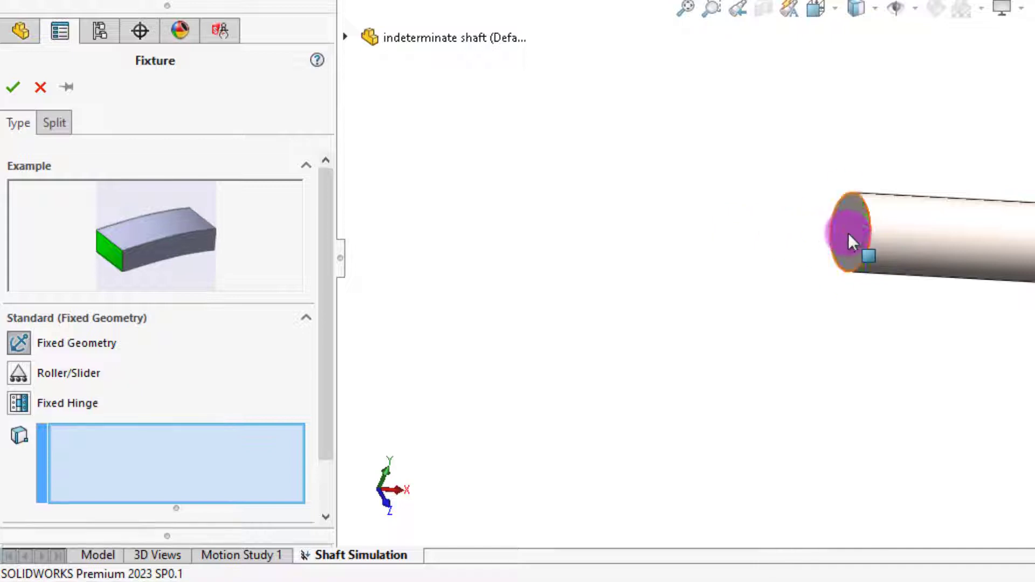
click(848, 233)
scroll(564, 286, up, 5)
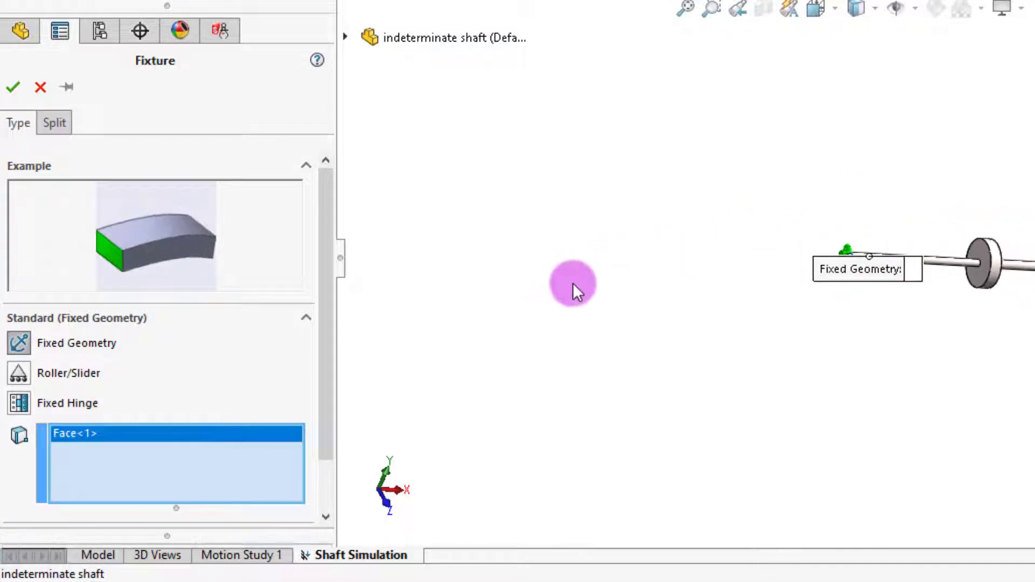
Step: Add the shaft's opposite free end face to the Fixed Geometry fixture and accept it
middle_drag(573, 286, 418, 234)
scroll(1006, 226, down, 6)
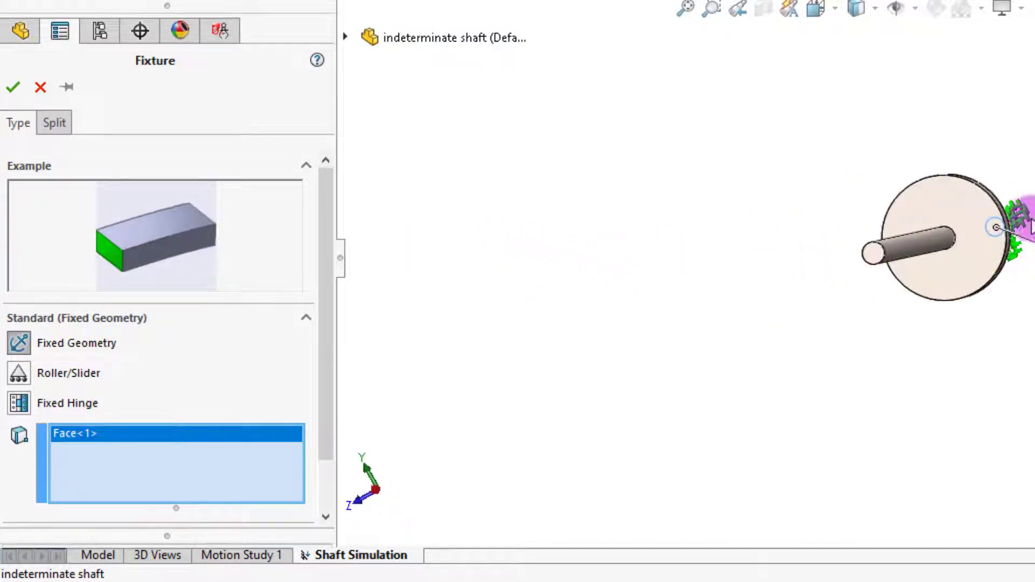
middle_drag(744, 304, 568, 389)
click(554, 324)
scroll(554, 324, up, 3)
scroll(713, 358, up, 2)
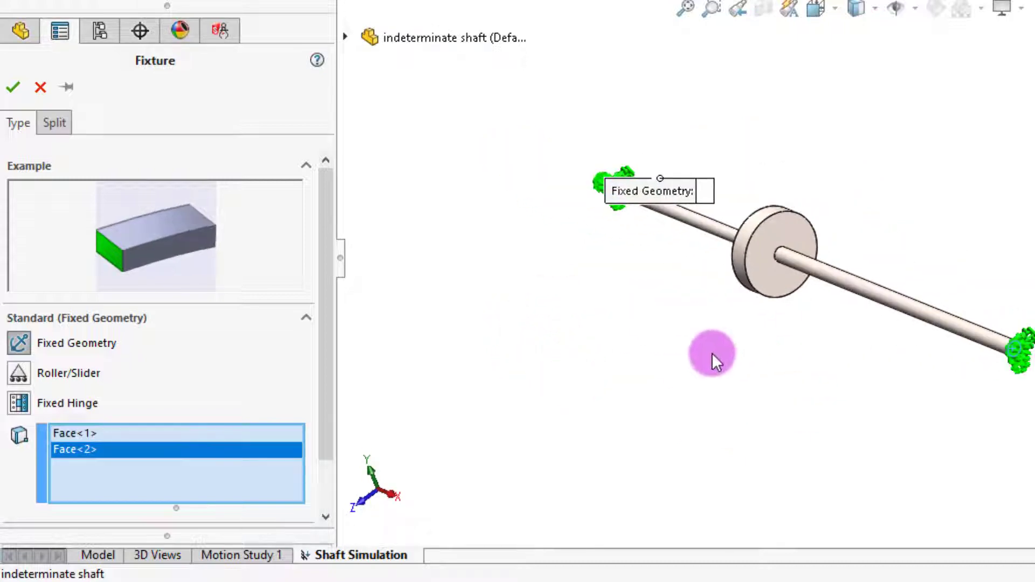
click(13, 87)
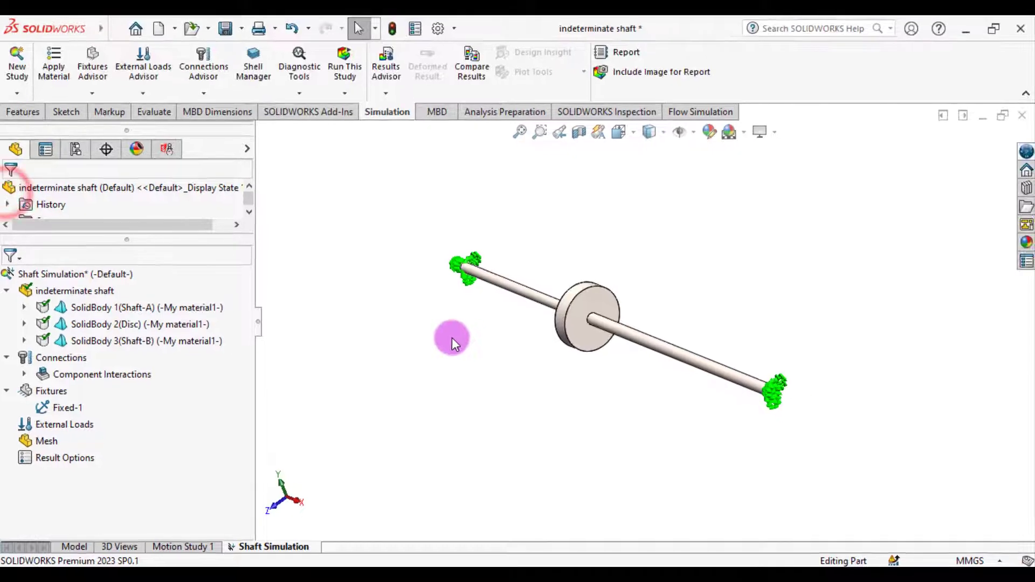
Step: Start a torque load and select the disc's outer cylindrical face as the loaded face
middle_drag(452, 337, 612, 335)
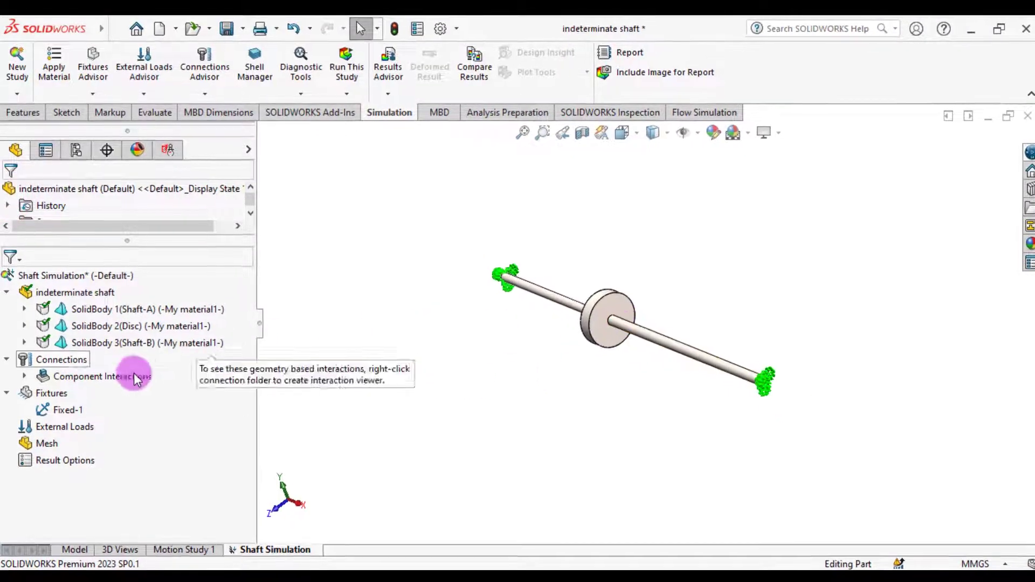
right_click(75, 427)
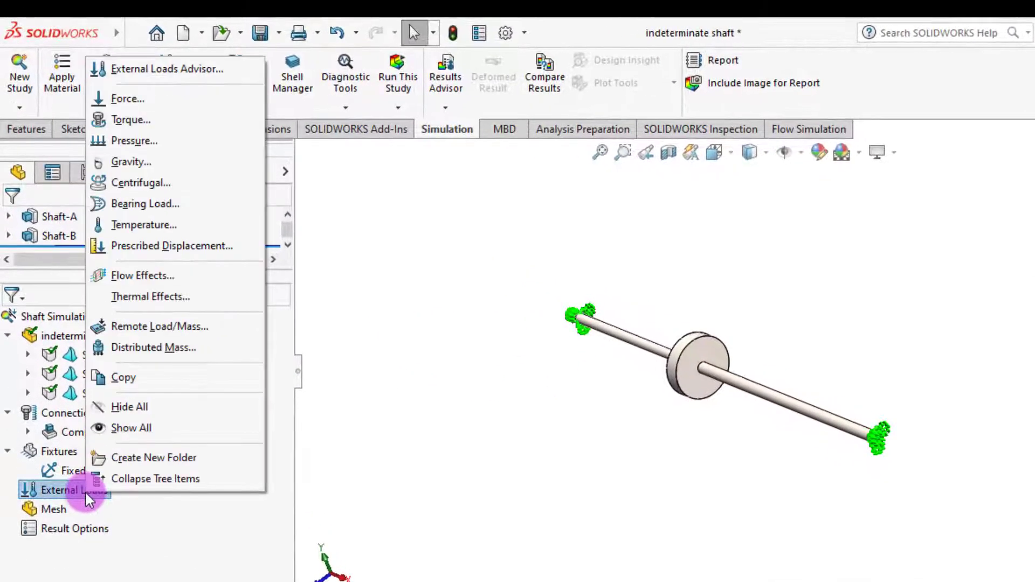
click(126, 99)
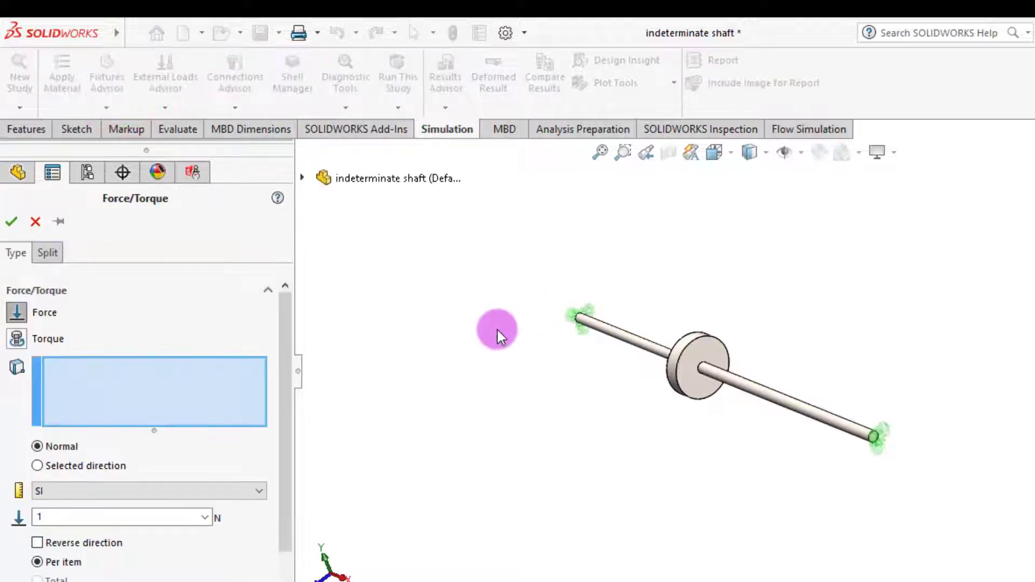
click(18, 337)
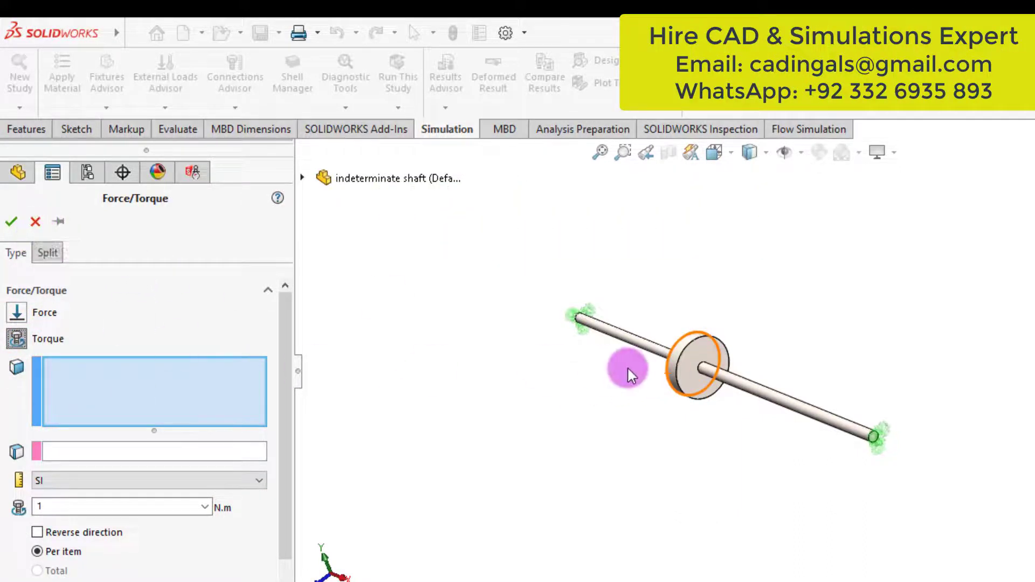
scroll(668, 384, down, 3)
click(713, 372)
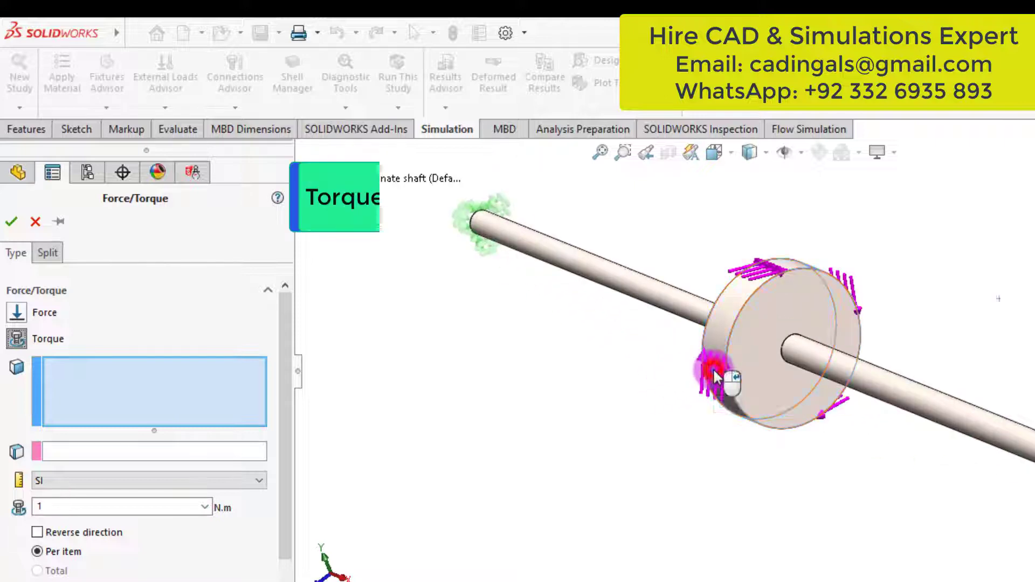
scroll(557, 396, up, 3)
middle_drag(552, 398, 579, 442)
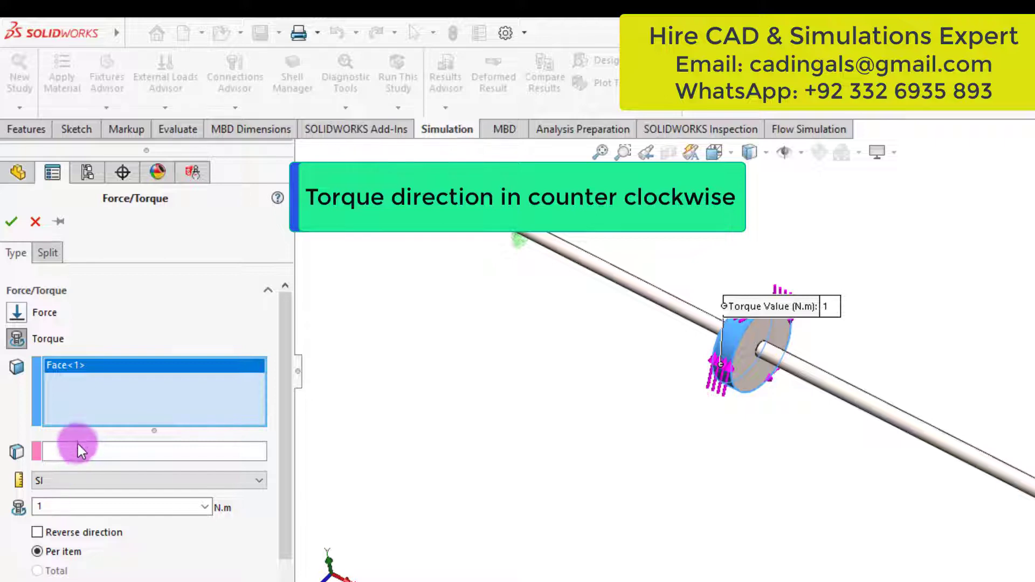
Step: Reverse the torque direction and set its value to 500 N.m
click(37, 531)
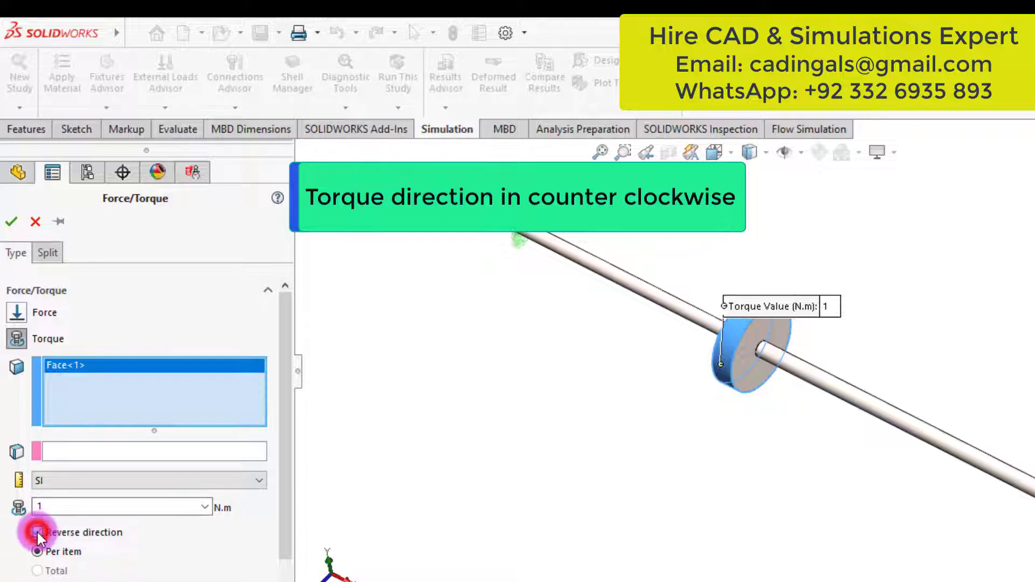
click(94, 503)
text(500)
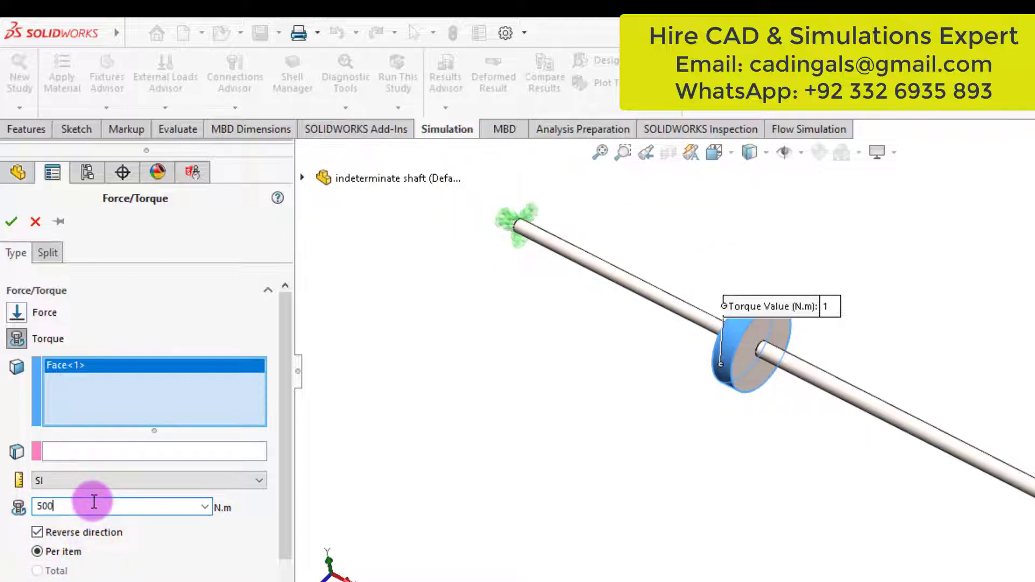
Step: Use the shaft's cylindrical face on the positive X side of the disc as the torque's reference axis and accept the load
click(98, 451)
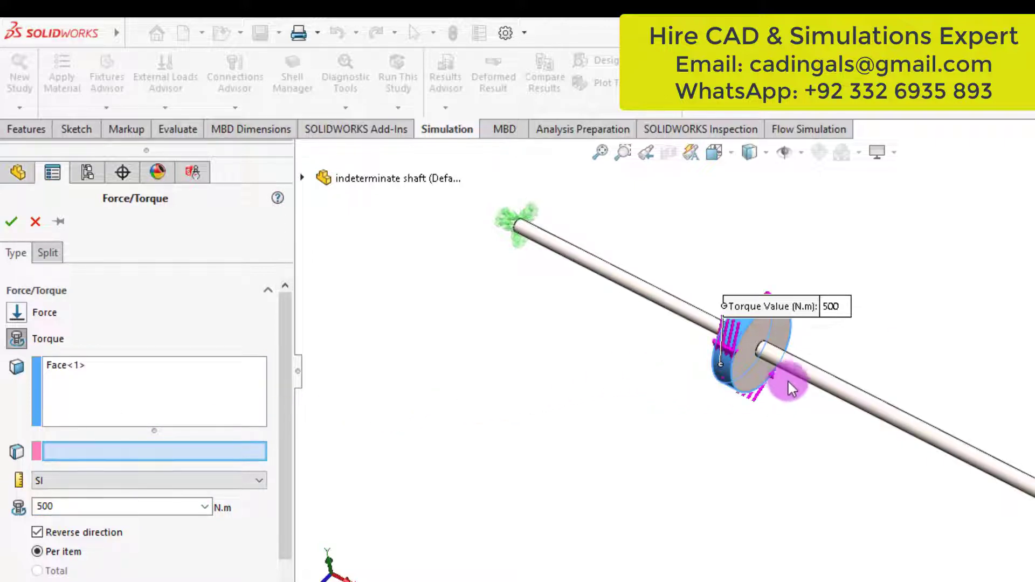
click(801, 379)
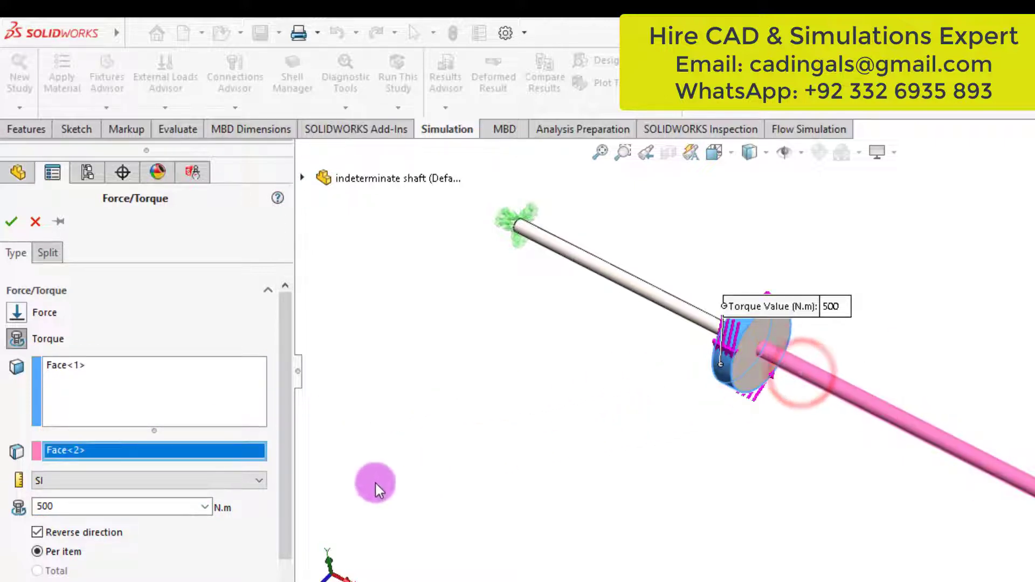
middle_drag(531, 458, 545, 434)
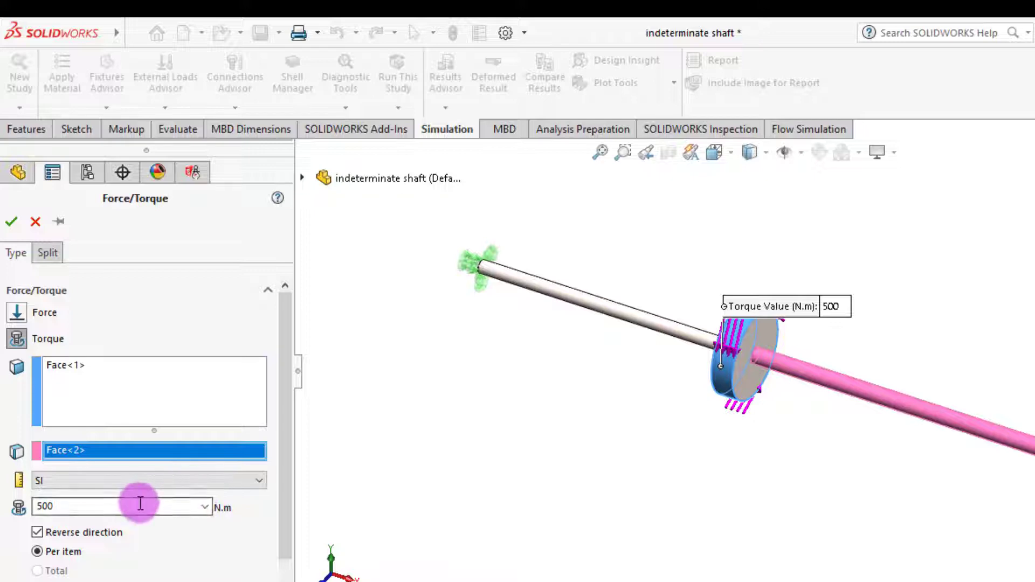
click(11, 221)
scroll(611, 436, up, 3)
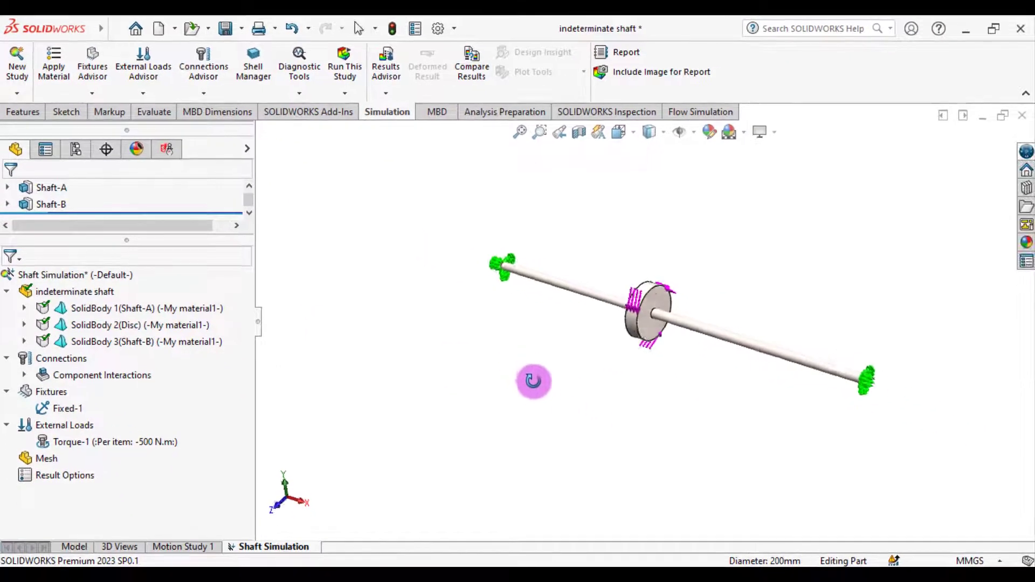
scroll(696, 347, down, 3)
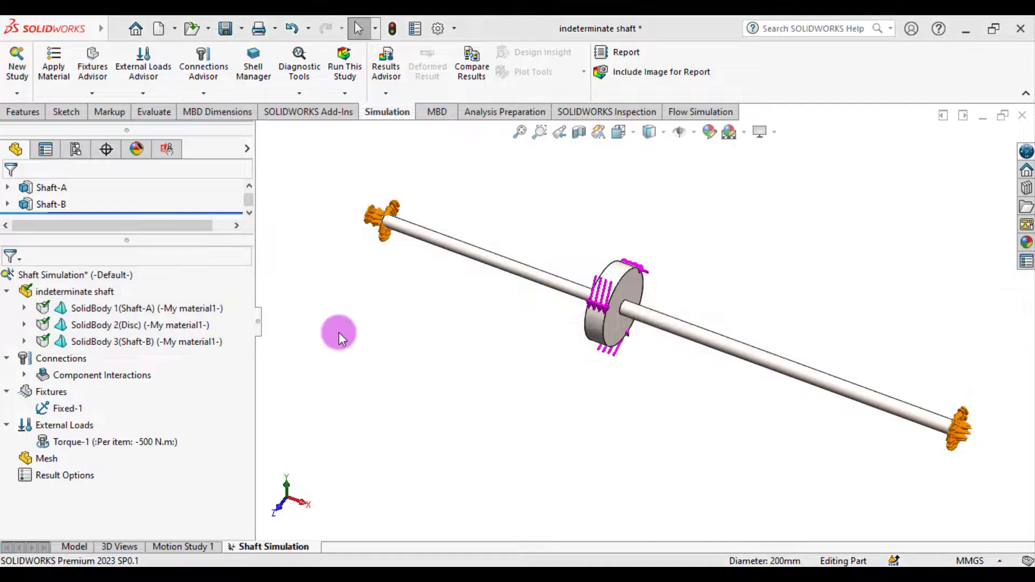
Step: Start creating the mesh, enable mesh parameters and choose Curvature-based mesh
right_click(41, 459)
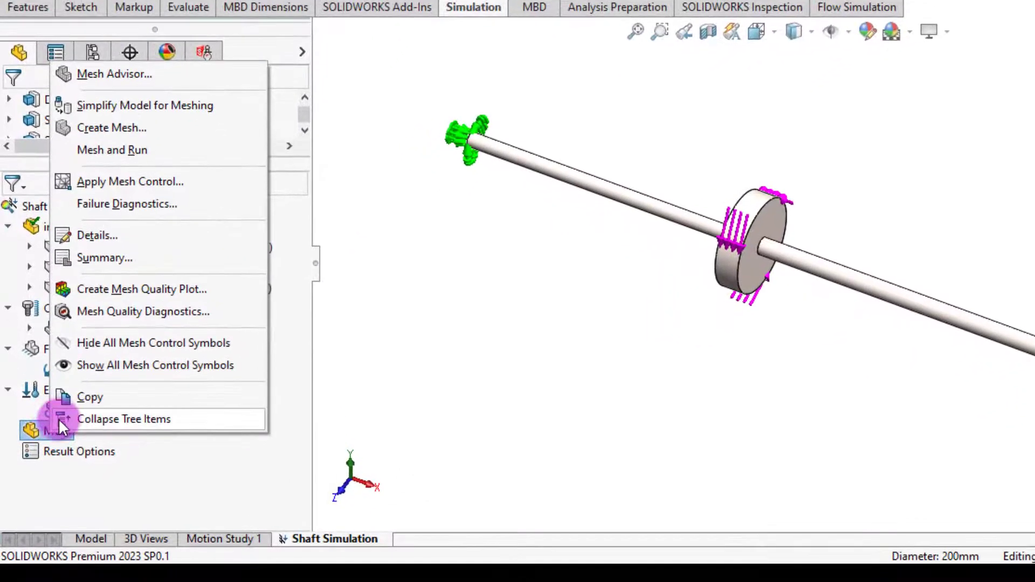
click(70, 185)
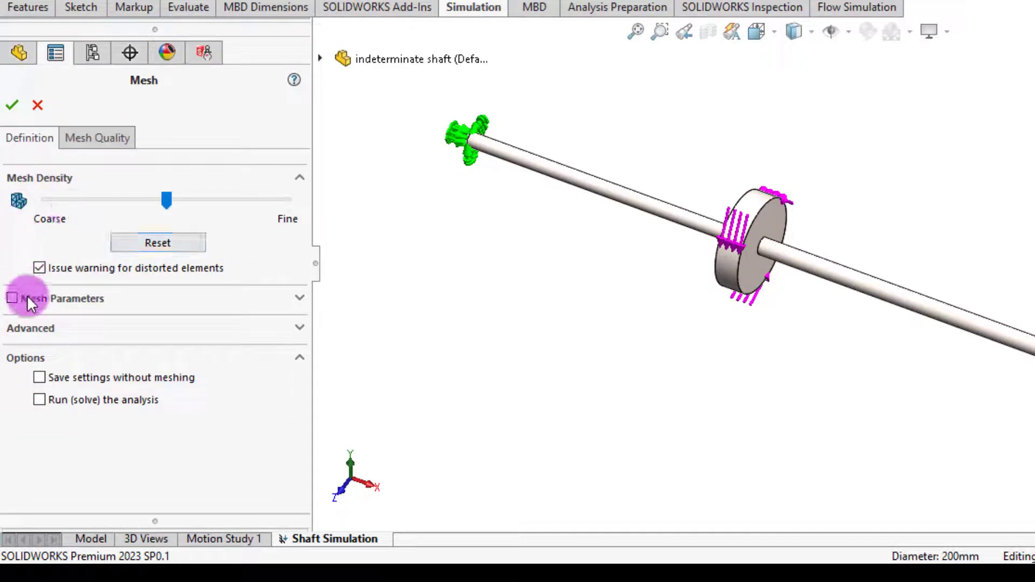
click(73, 297)
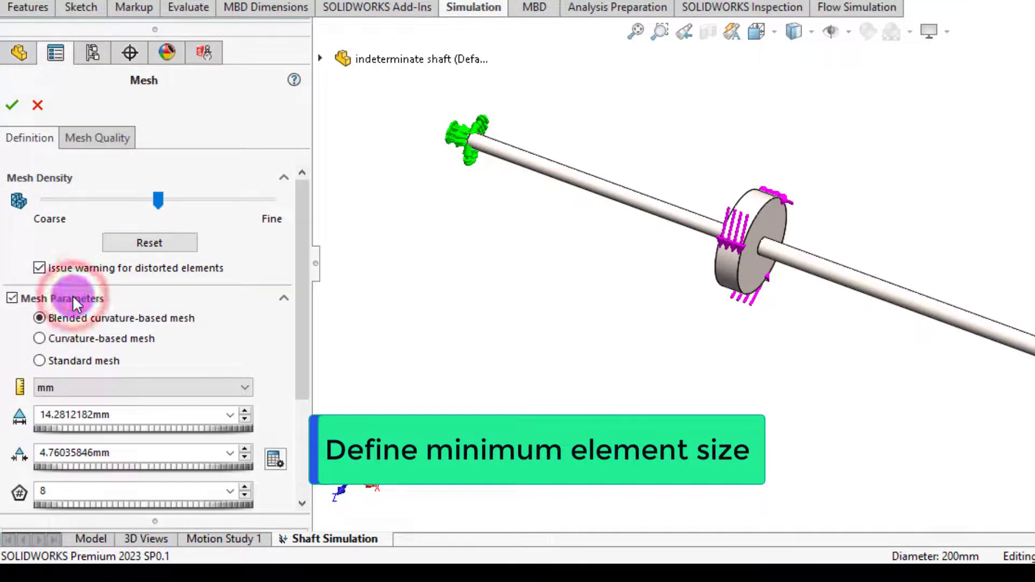
click(38, 338)
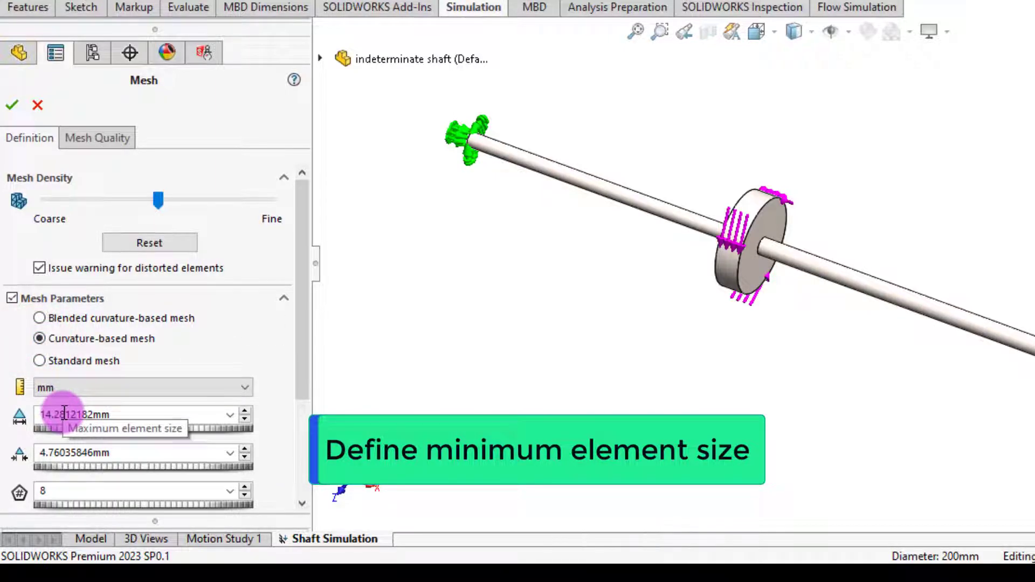
Step: Set the minimum element size to 3 mm and the minimum number of elements in a circle to 32, and generate the mesh
click(78, 453)
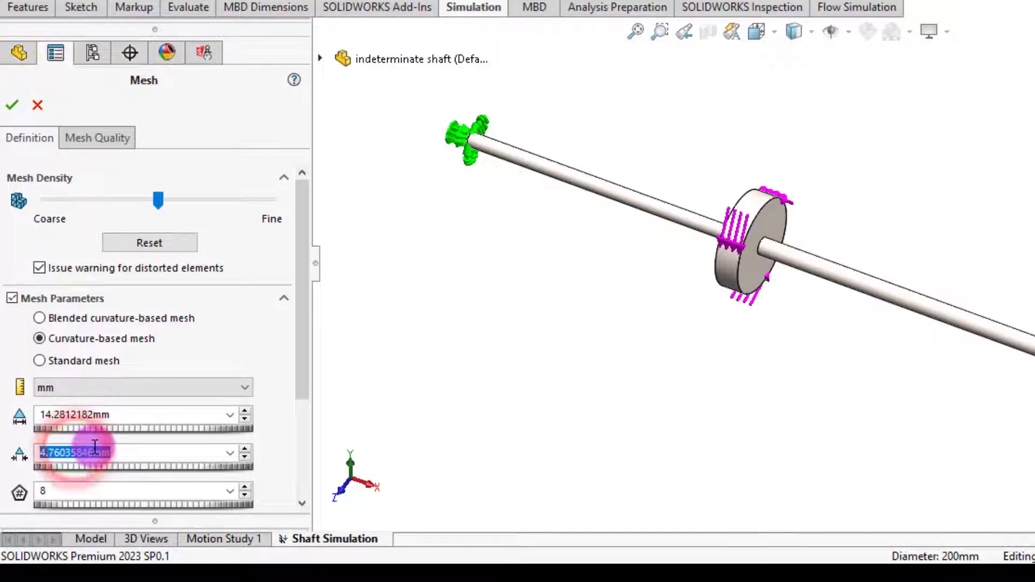
double_click(95, 447)
click(95, 492)
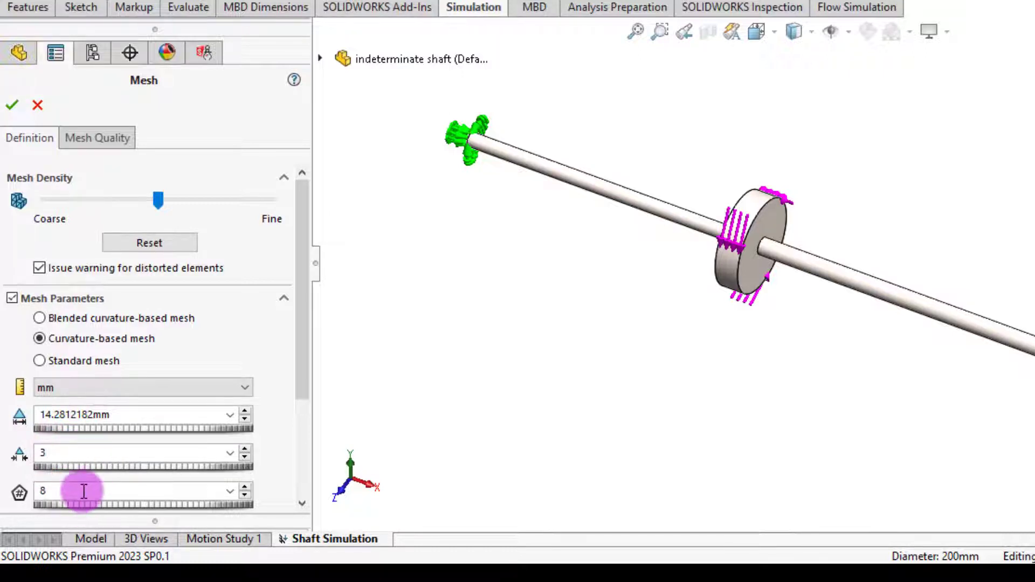
double_click(83, 491)
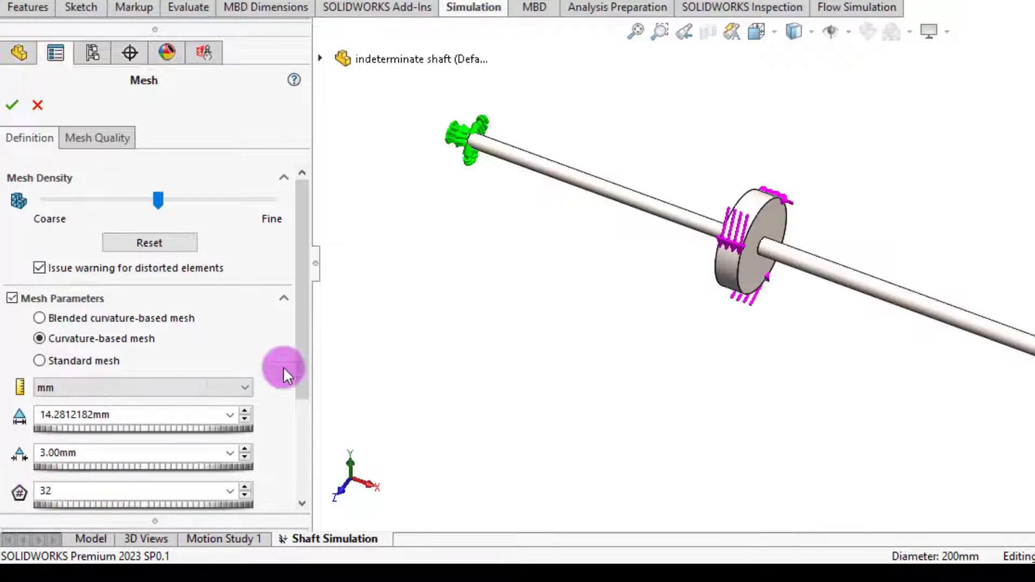
drag(304, 358, 303, 409)
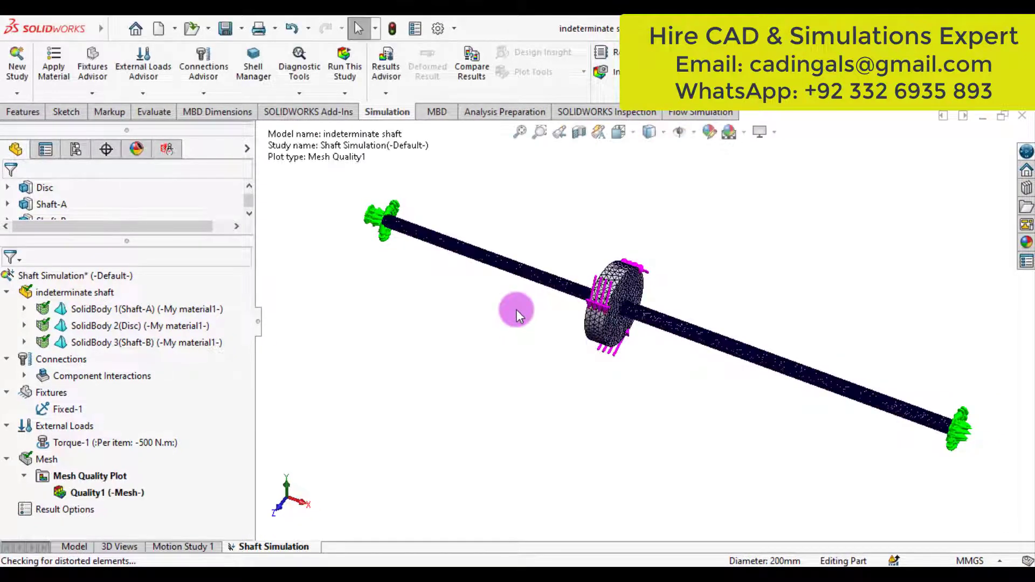
Step: Examine the generated mesh on the disc and shafts, review the mesh details and close them
scroll(520, 310, down, 10)
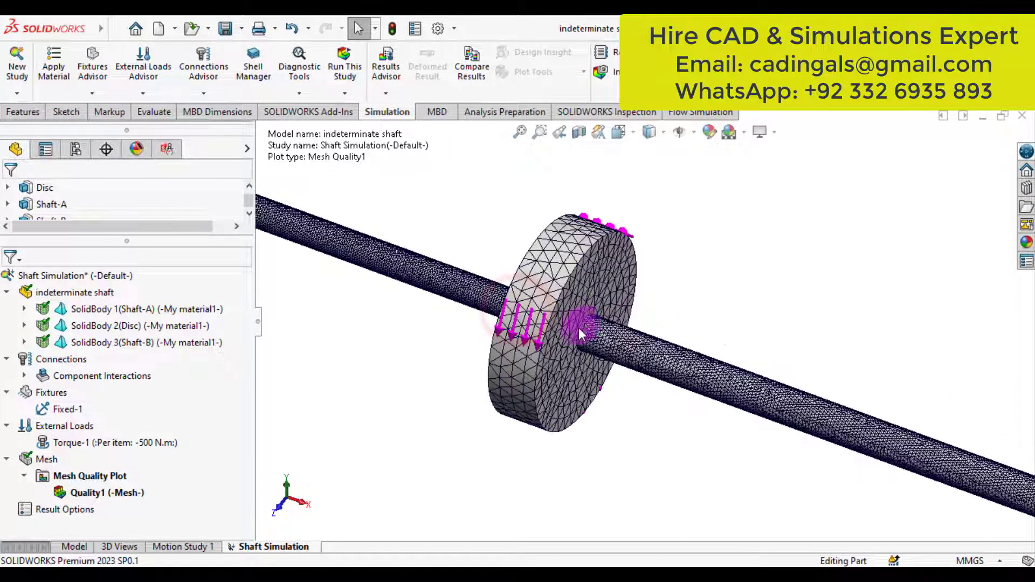
scroll(578, 328, up, 10)
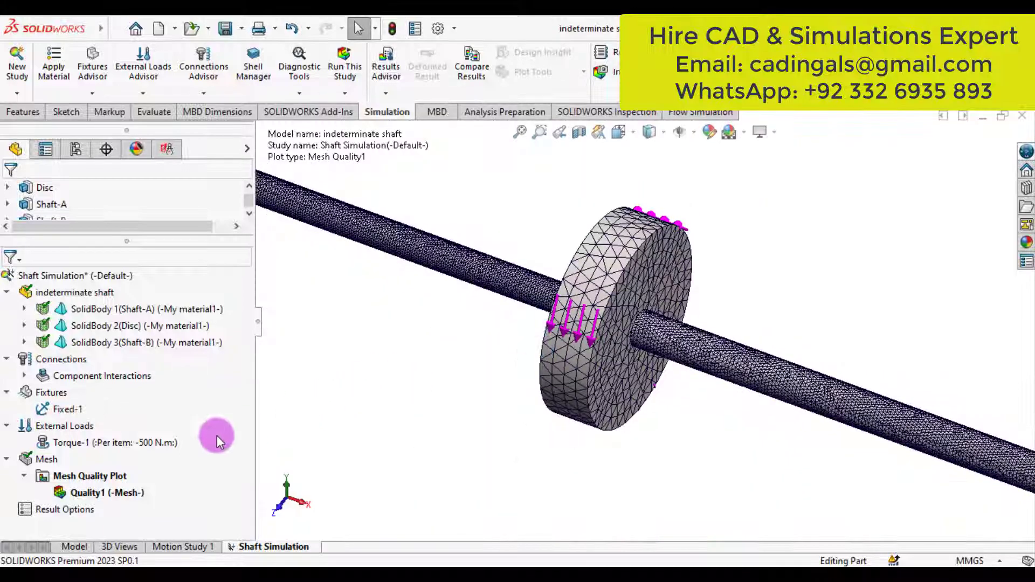
right_click(46, 460)
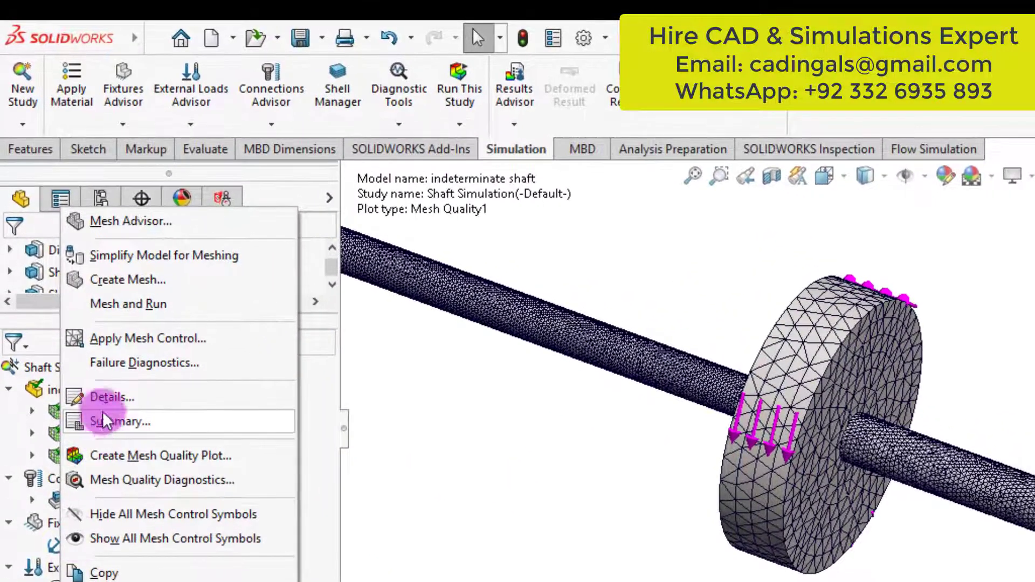
click(102, 397)
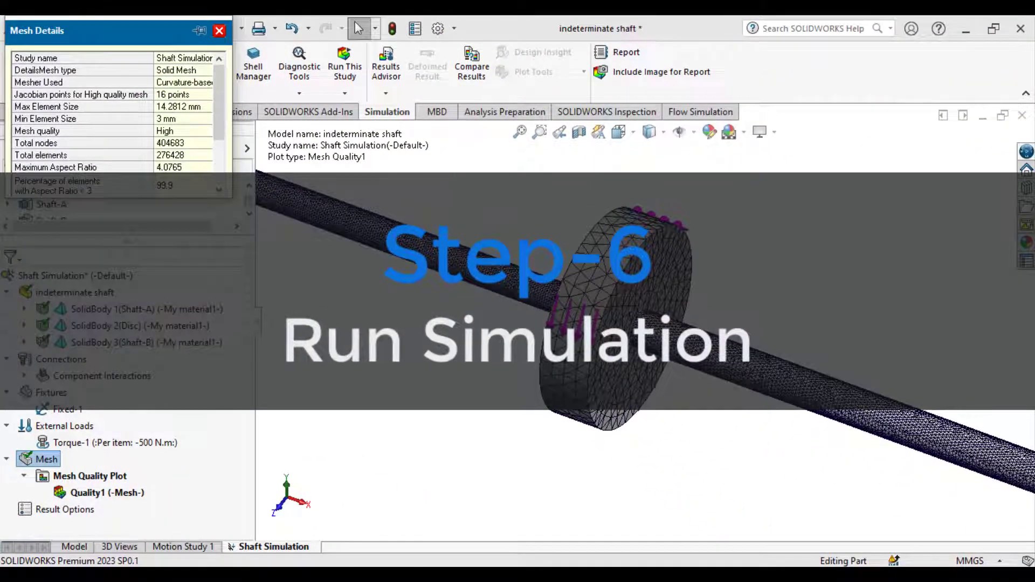
scroll(113, 119, down, 4)
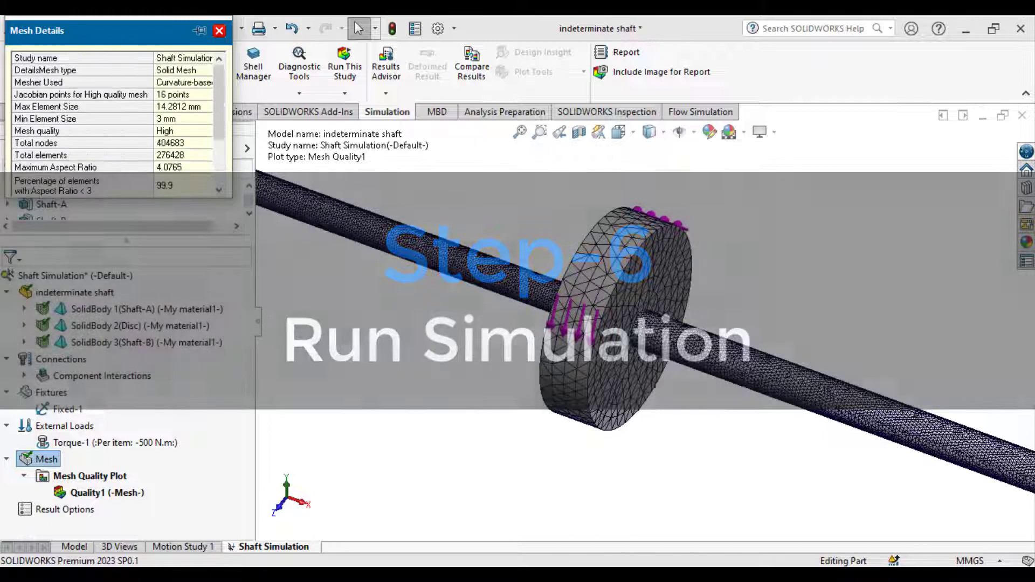
click(373, 132)
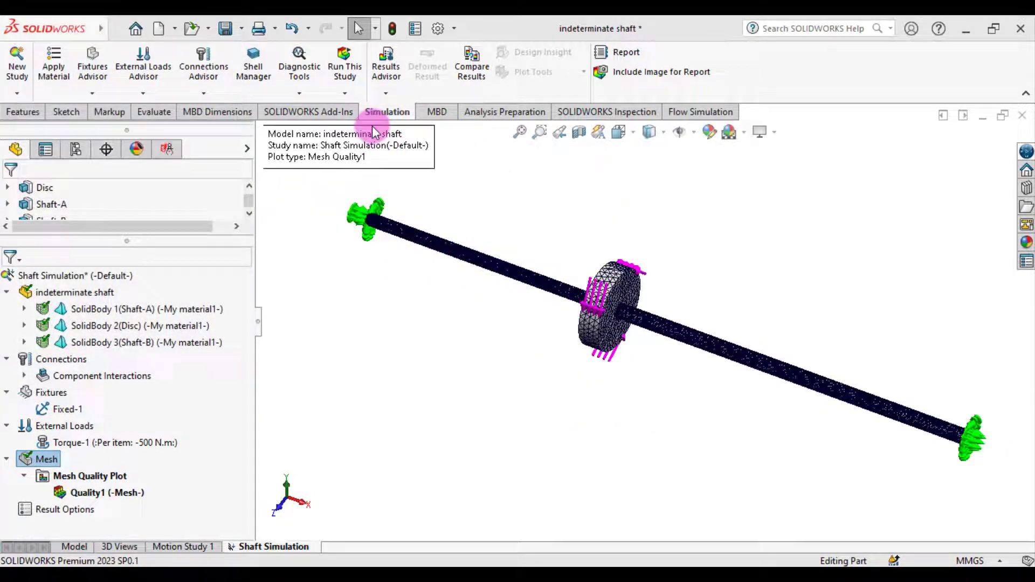
Step: Run the static study on the meshed shaft
click(347, 76)
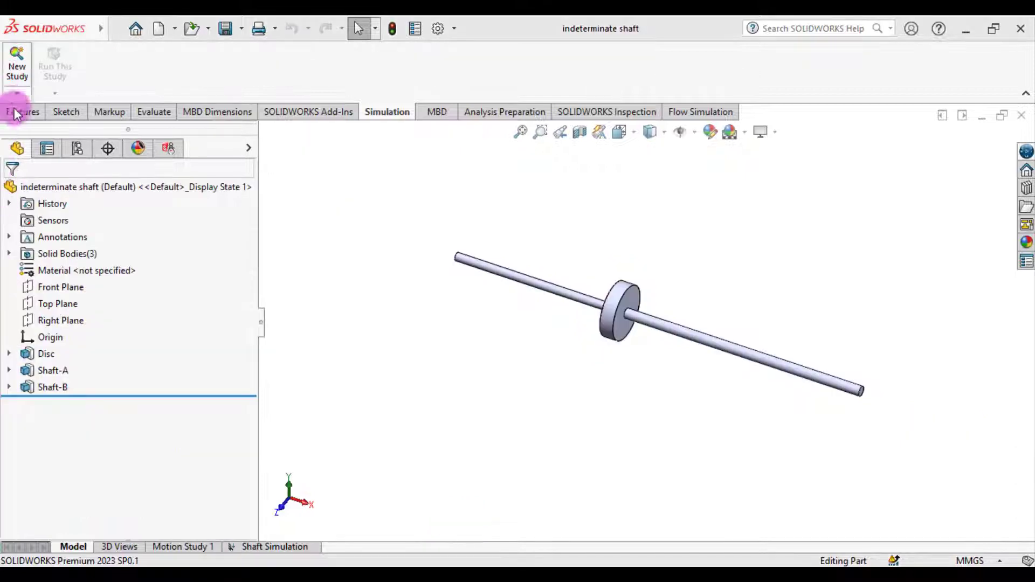
Step: Create a reference axis in the part model from the disc's outer cylindrical face
click(15, 111)
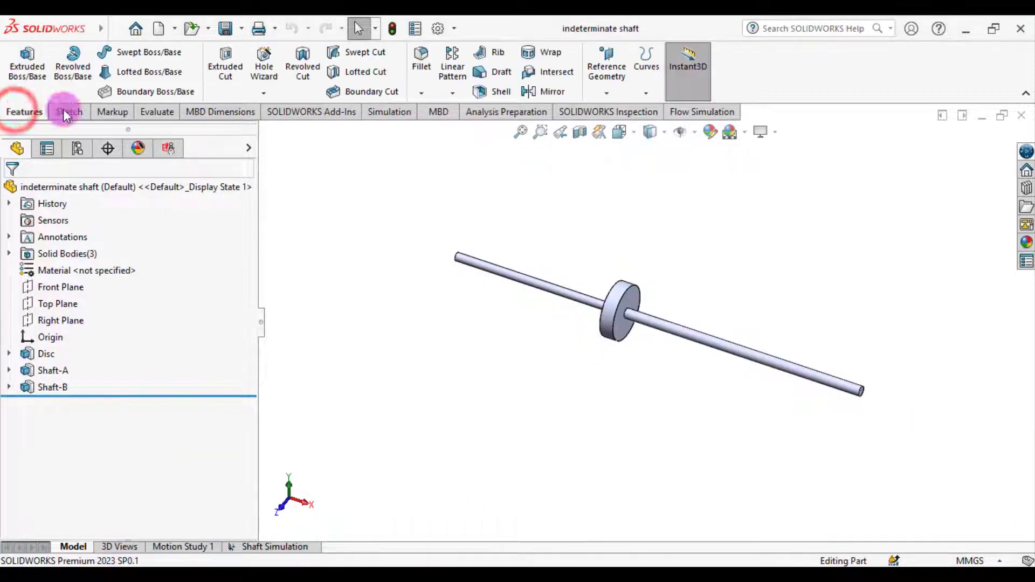
click(604, 95)
click(608, 130)
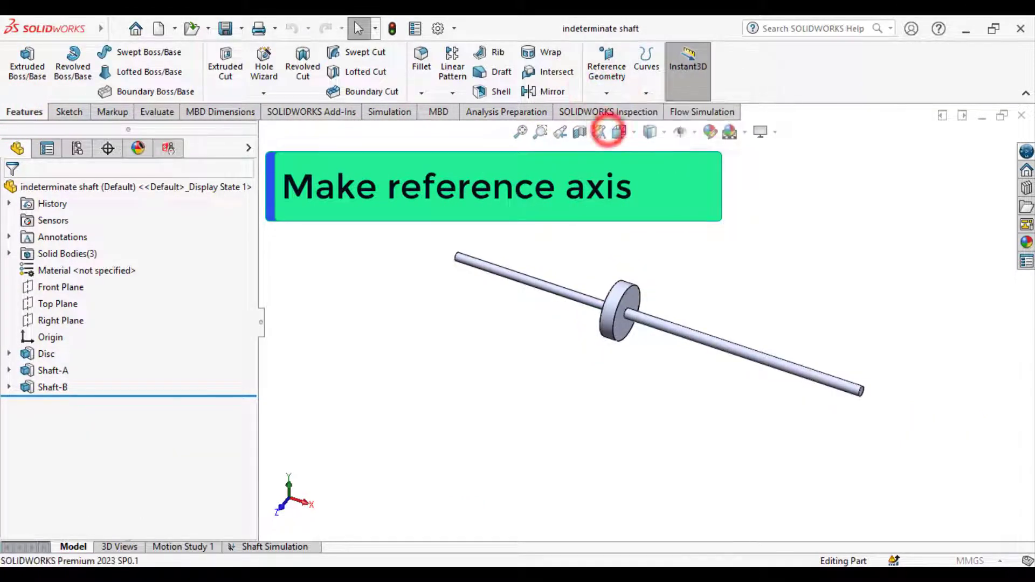
click(615, 302)
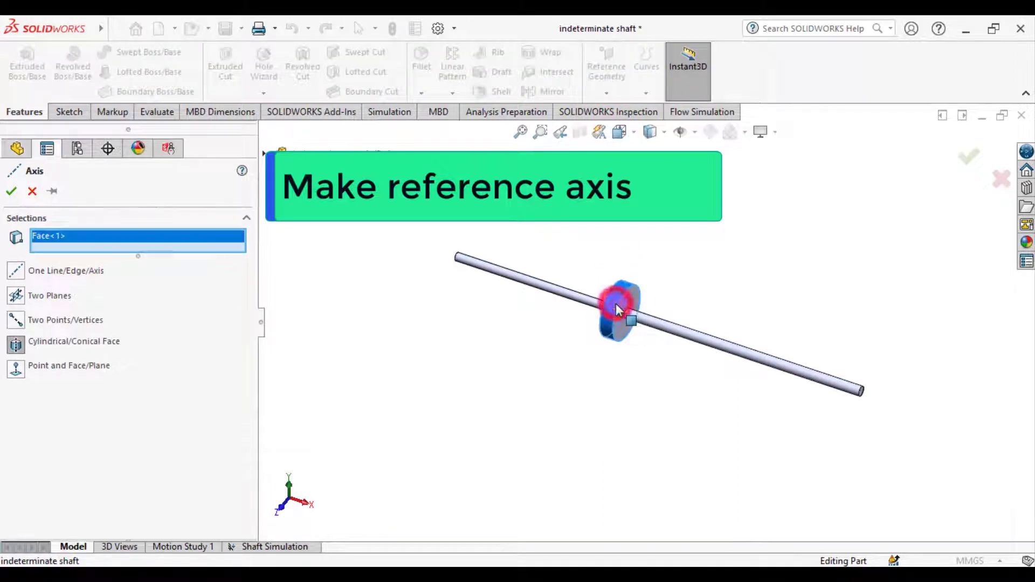
click(11, 191)
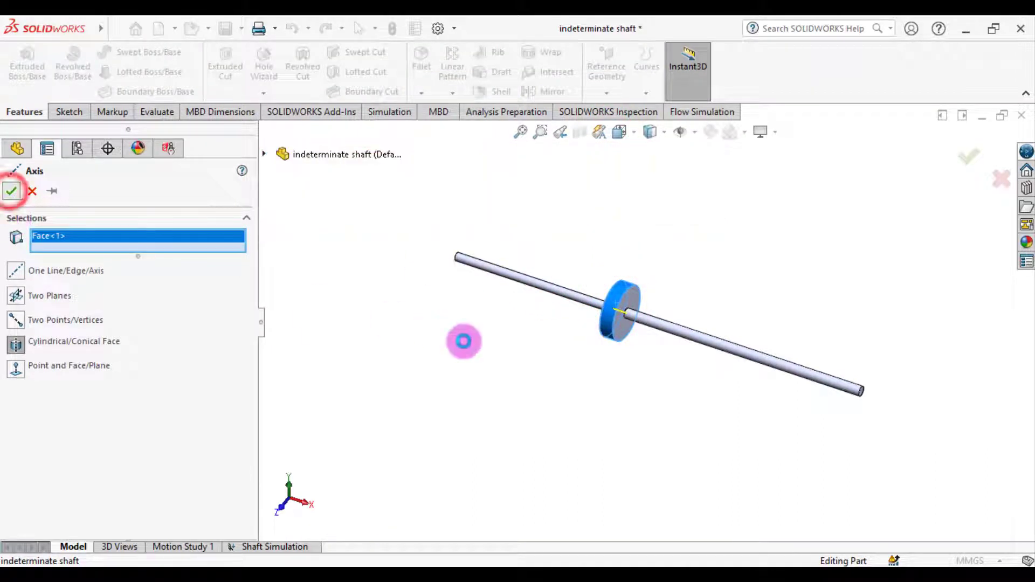
click(463, 343)
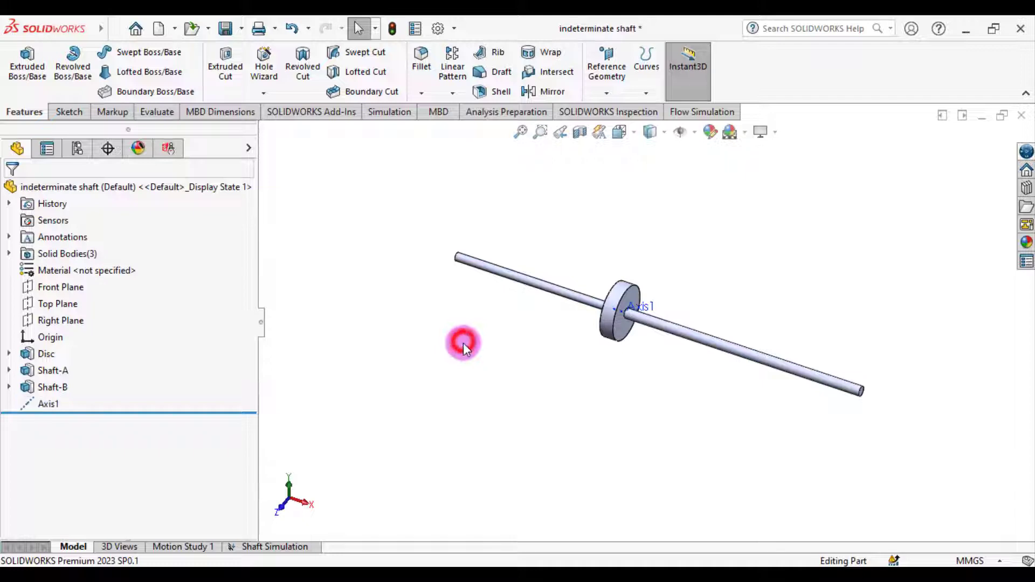
Step: Change the stress plot to TYZ: Shear in Z Dir. on XZ Plane, with the disc's axis as reference geometry
middle_drag(464, 342, 515, 384)
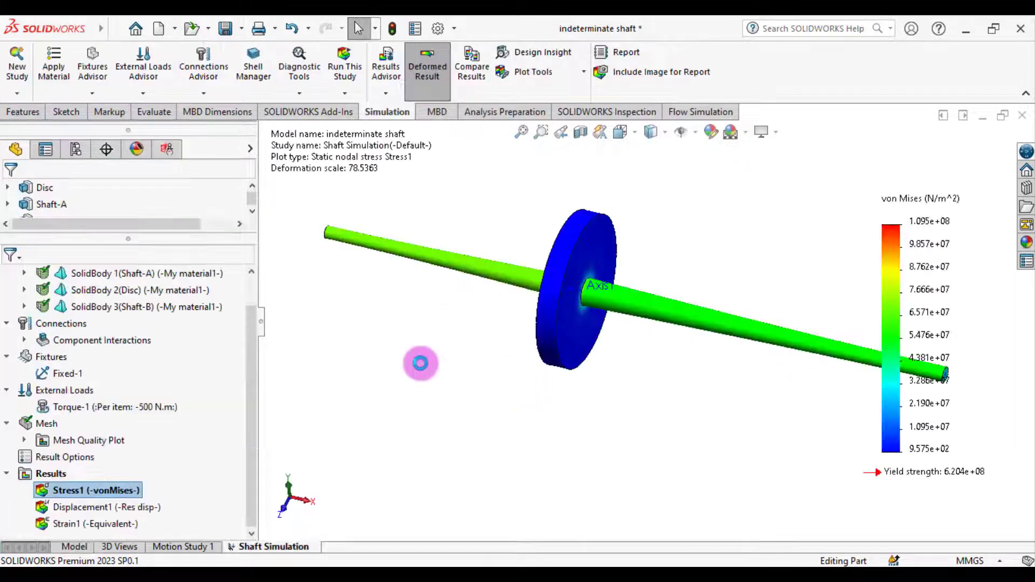
right_click(89, 489)
click(142, 180)
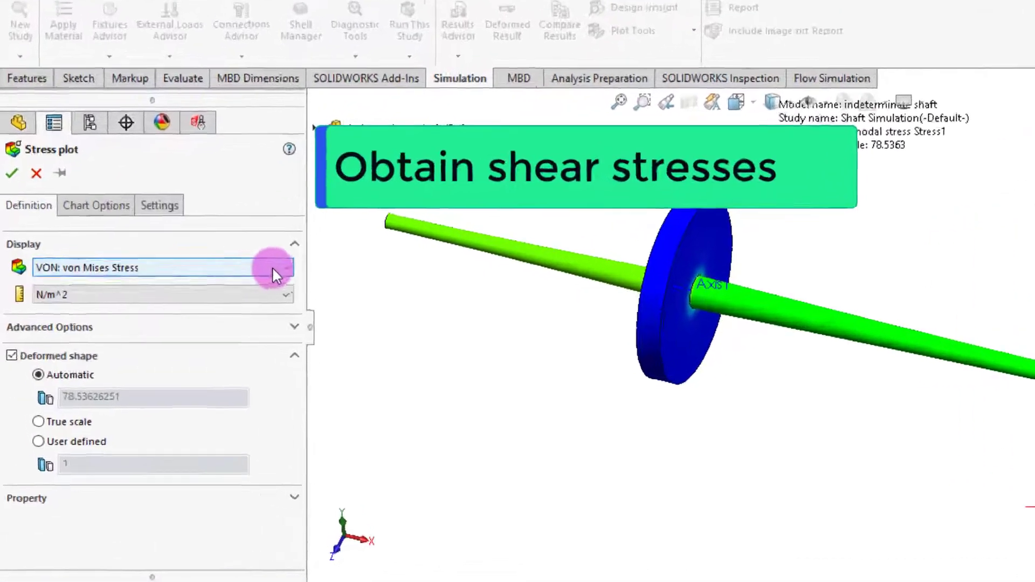
click(232, 269)
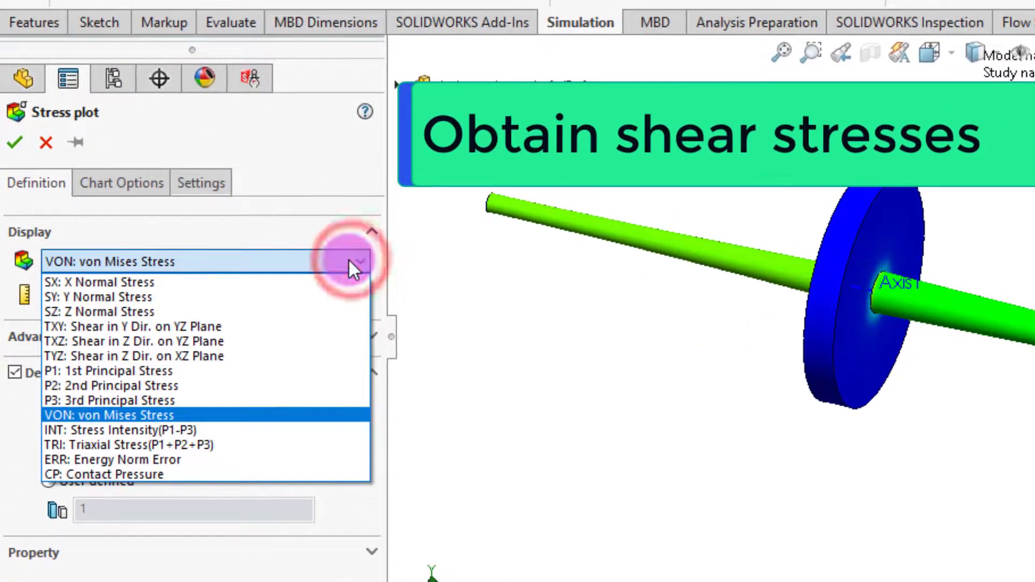
click(192, 355)
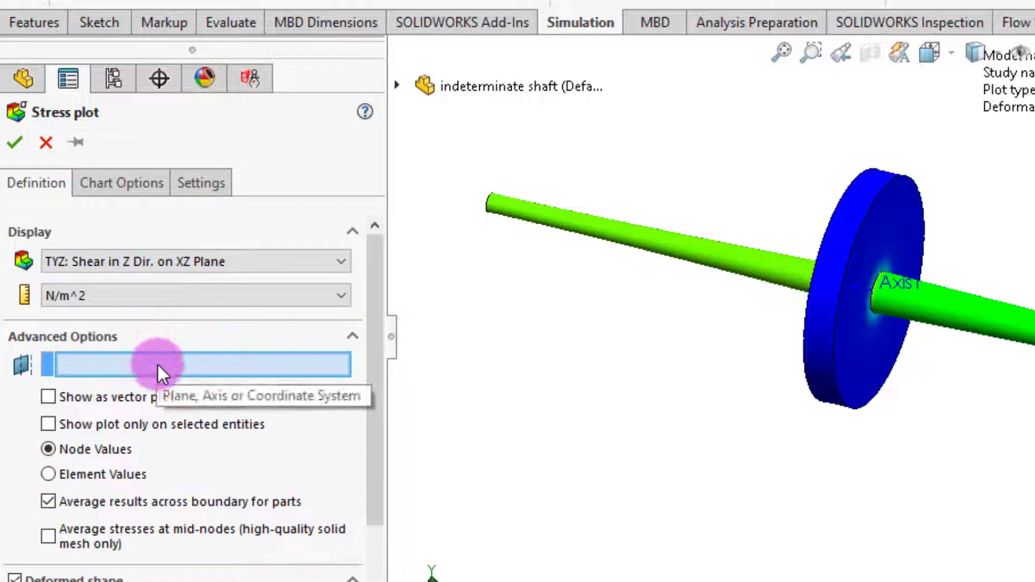
click(867, 287)
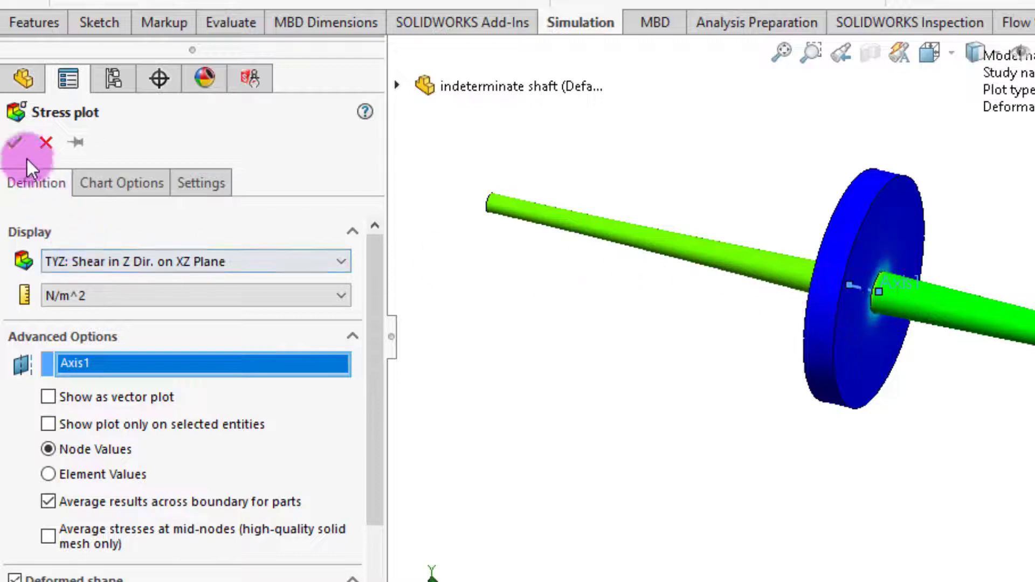
click(15, 143)
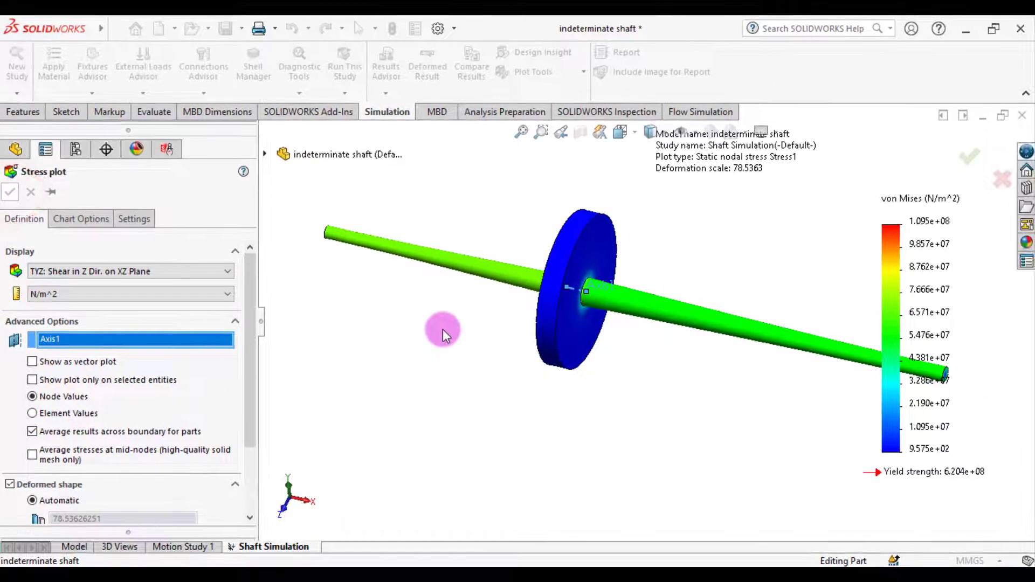
Step: Set the shear stress plot's units to N/mm^2 (MPa) and its legend number format to floating
right_click(58, 499)
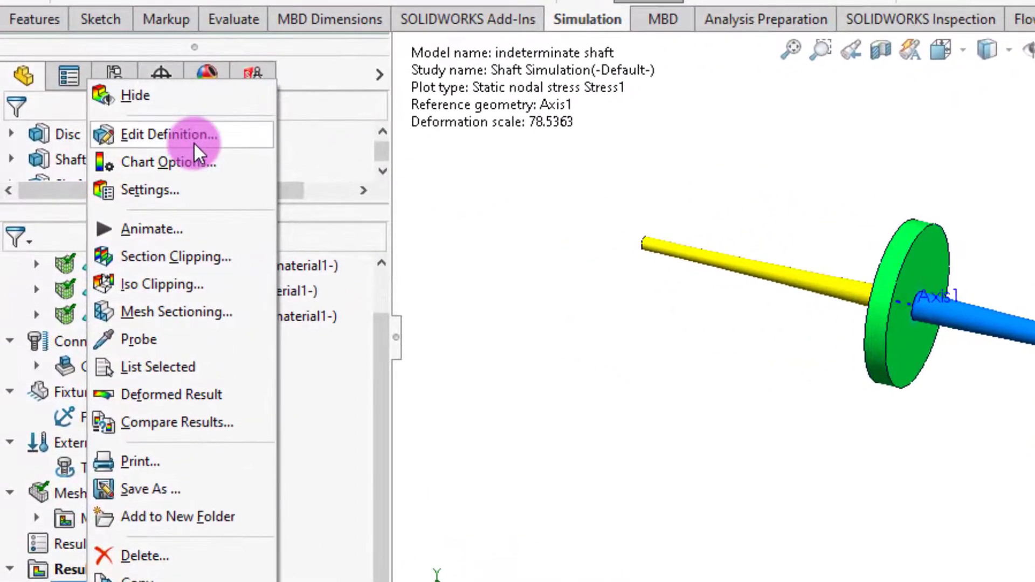
click(125, 189)
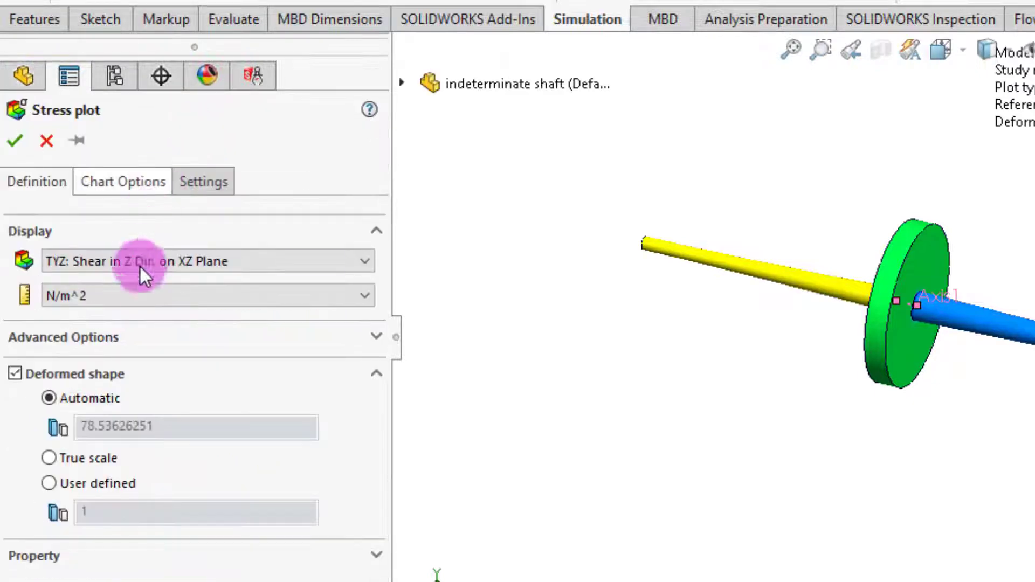
click(139, 294)
click(107, 360)
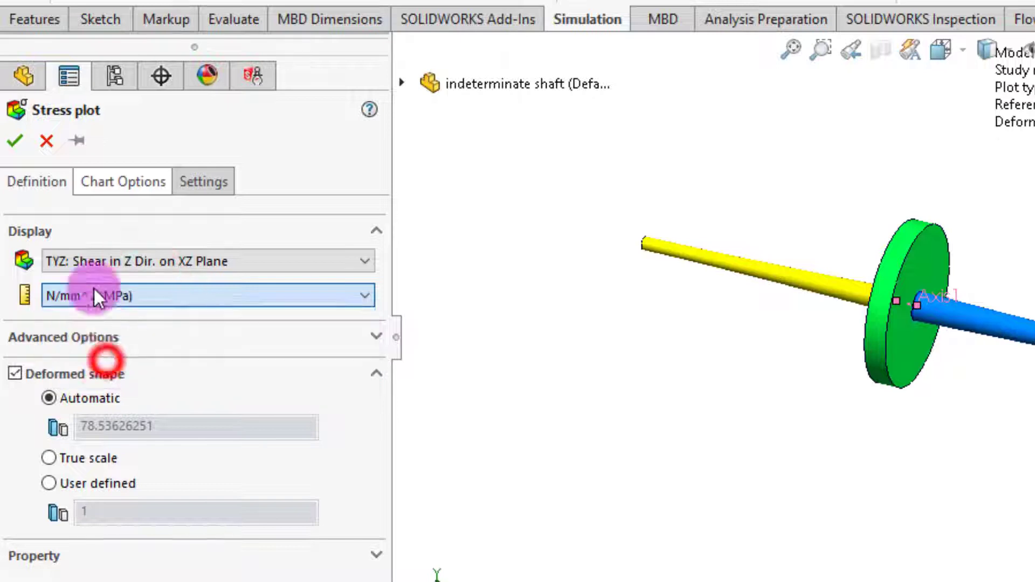
click(117, 183)
scroll(108, 442, down, 3)
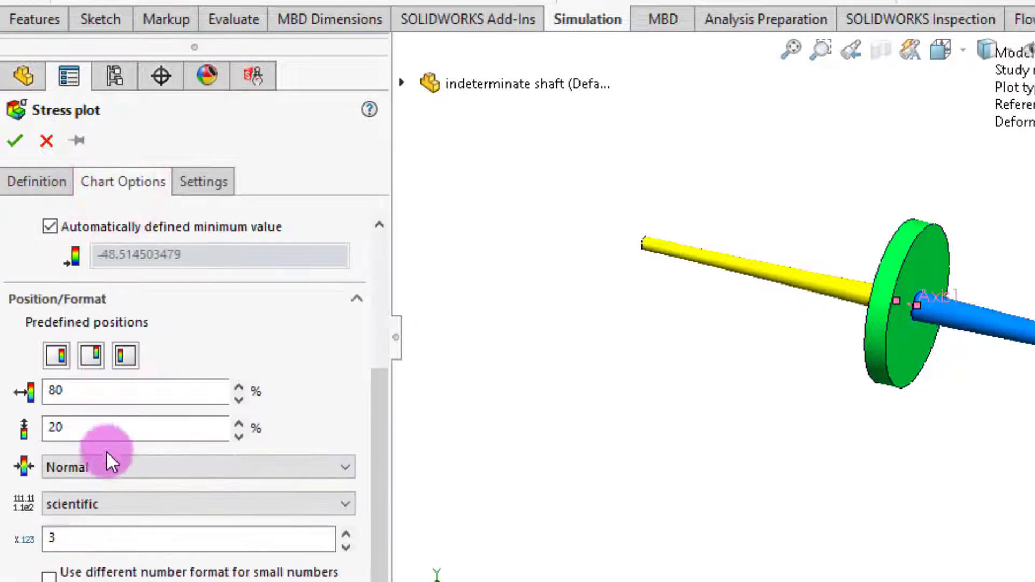
click(103, 501)
click(87, 542)
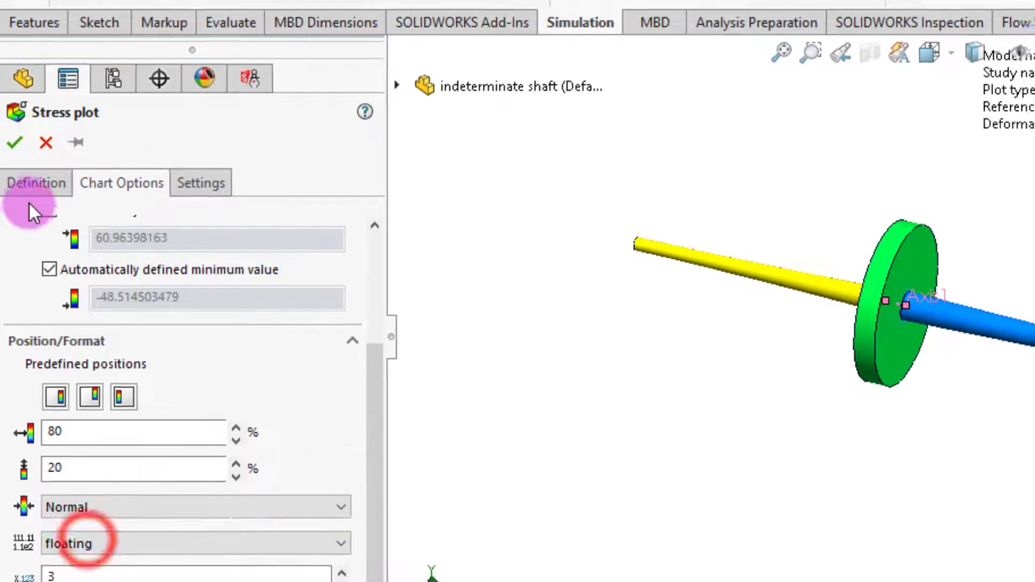
click(15, 140)
click(12, 179)
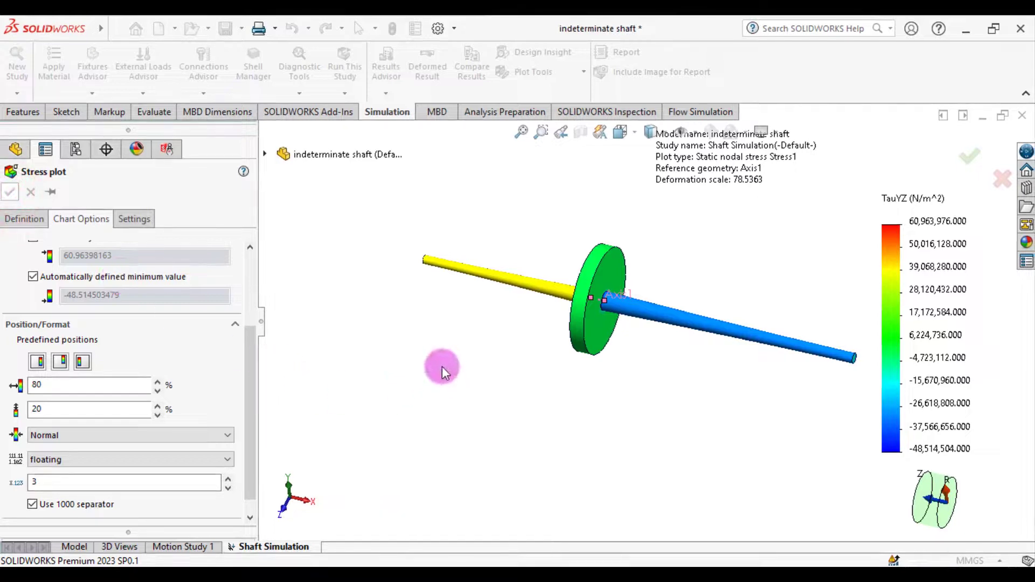
Step: Probe the shear stress on the shafts on both sides of the disc and place the result callouts clear of the model
right_click(86, 492)
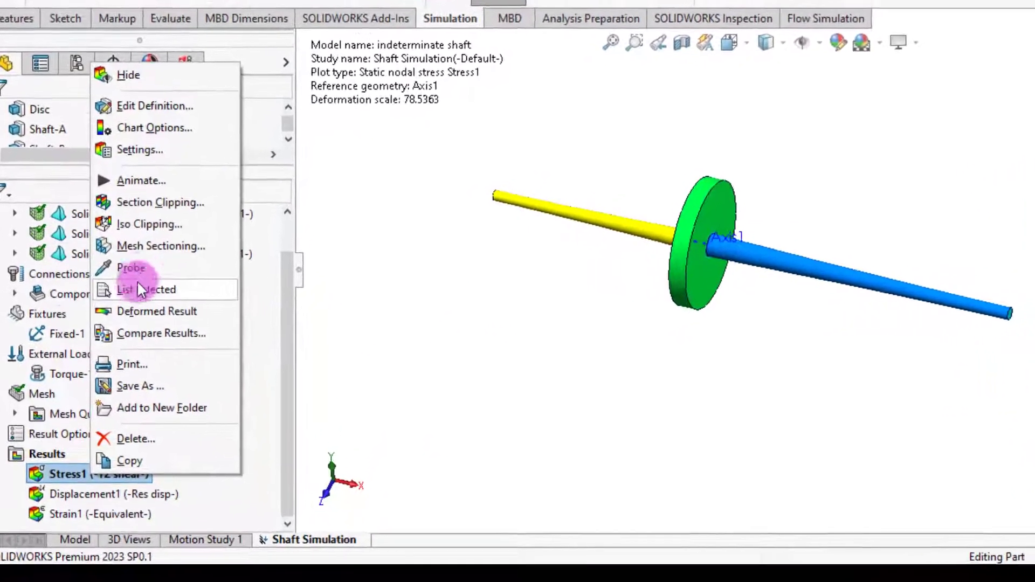
click(135, 267)
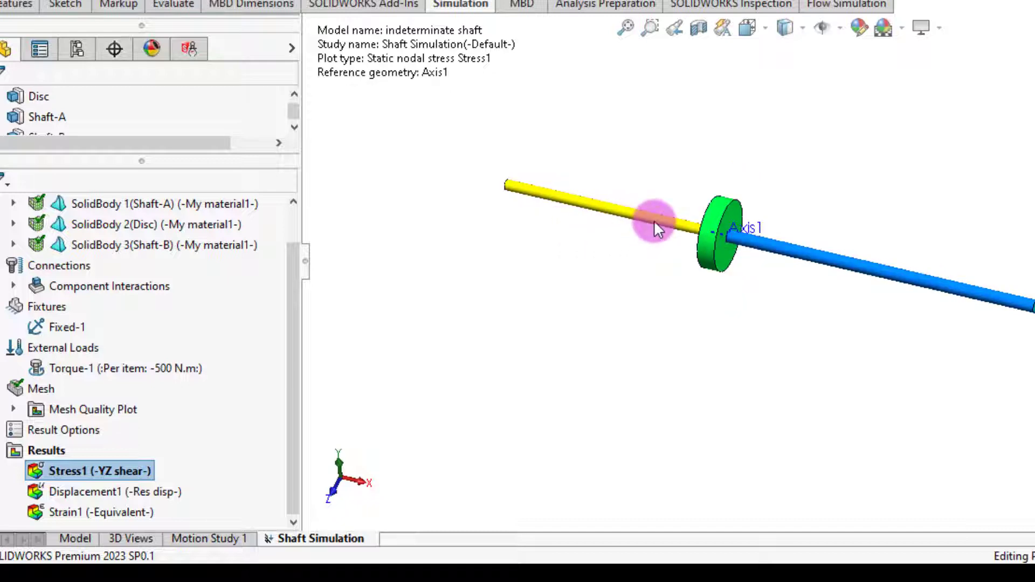
click(630, 214)
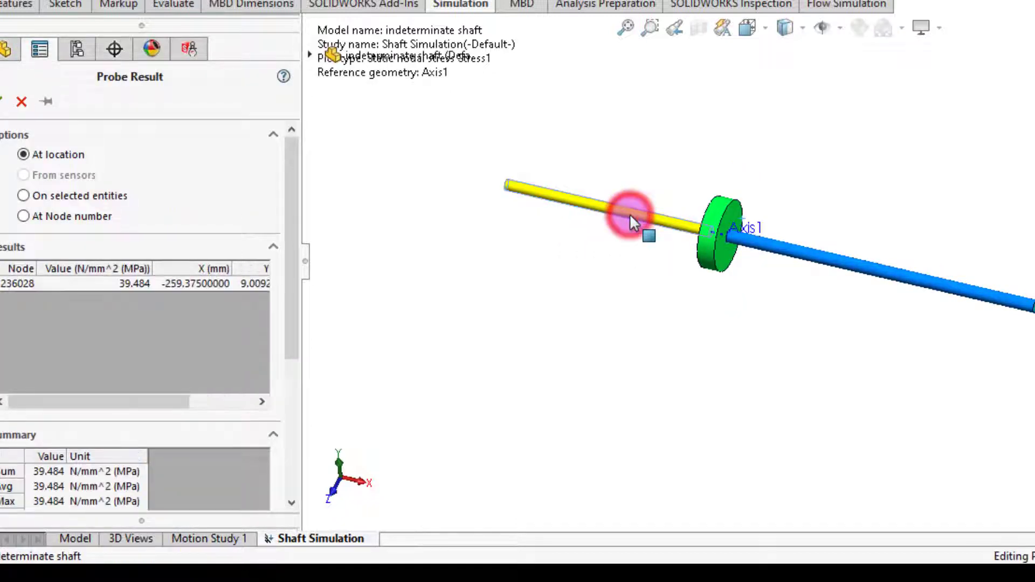
drag(673, 287, 638, 298)
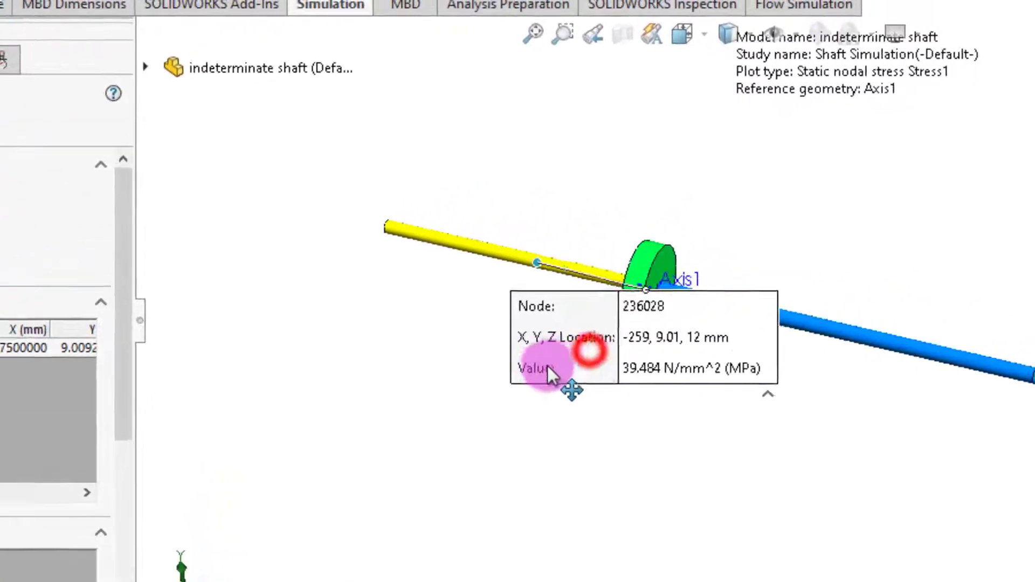
drag(547, 365, 301, 387)
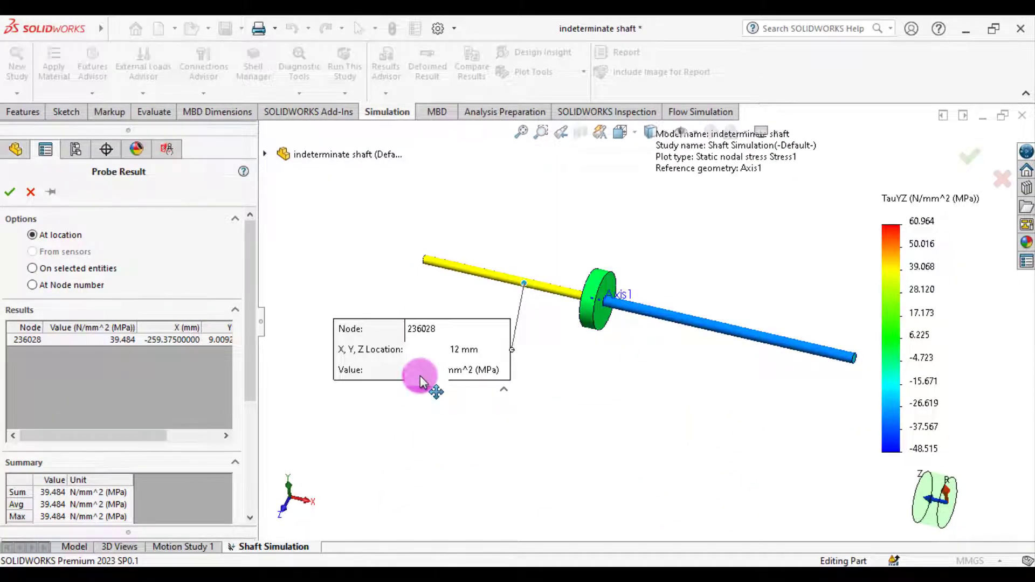
click(735, 332)
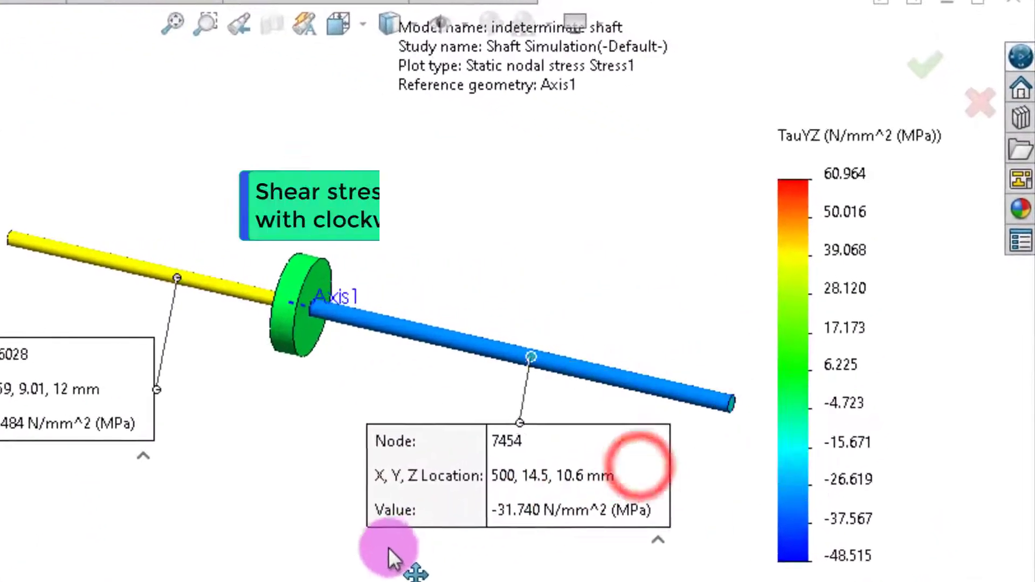
drag(388, 547, 322, 564)
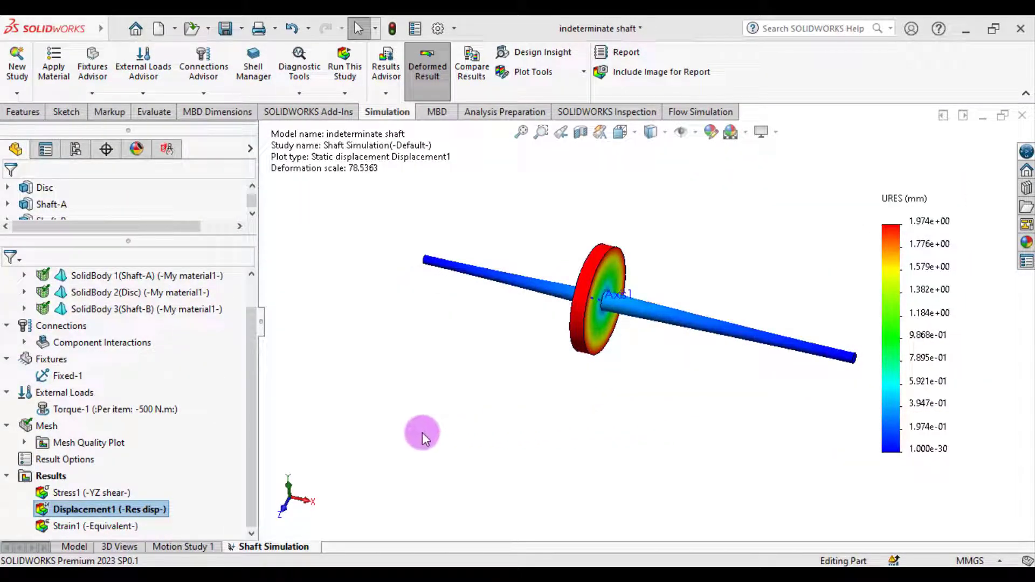
Step: Change the displacement plot's component to UY: Y Displacement and accept it
right_click(79, 509)
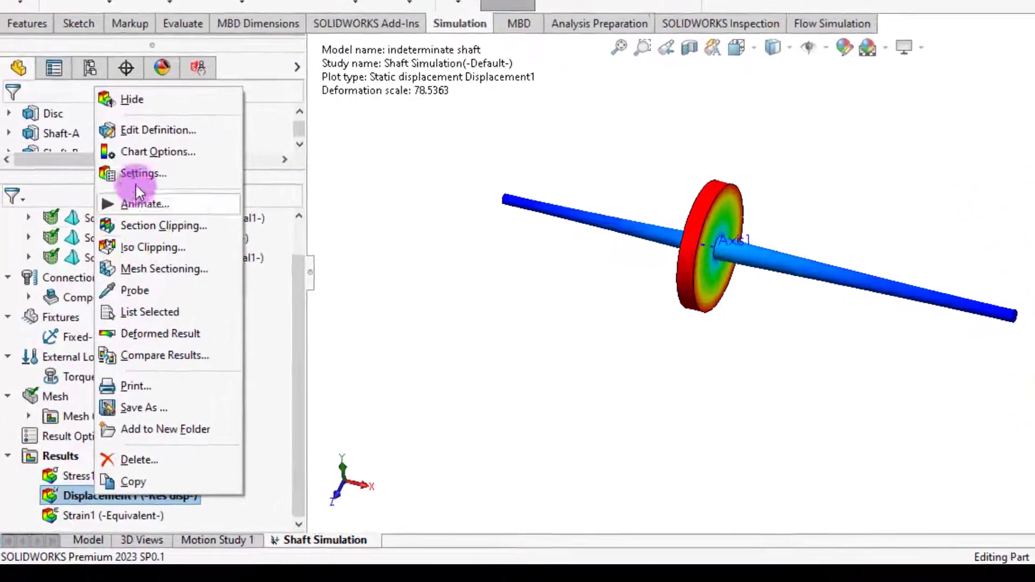
click(158, 112)
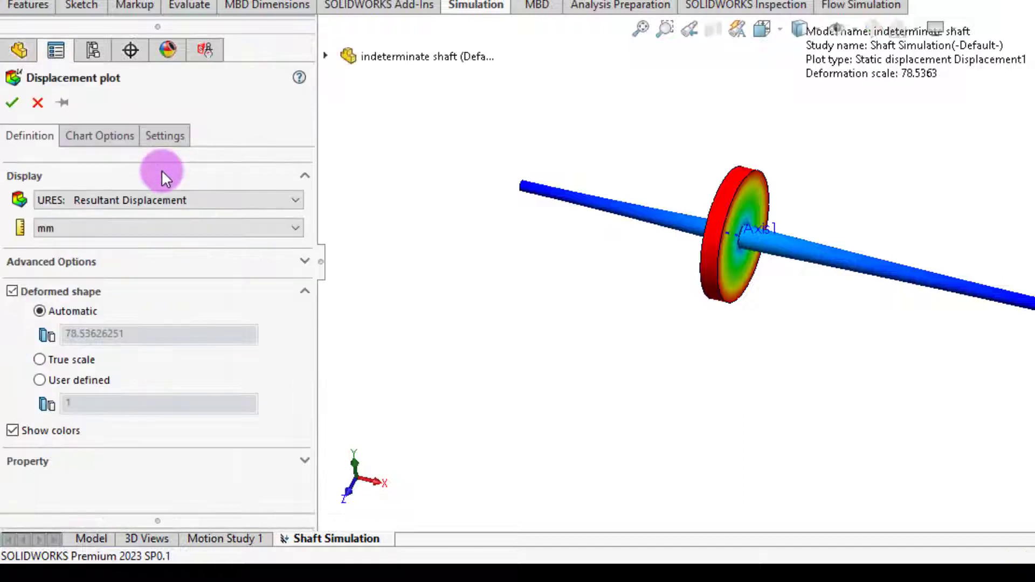
click(98, 198)
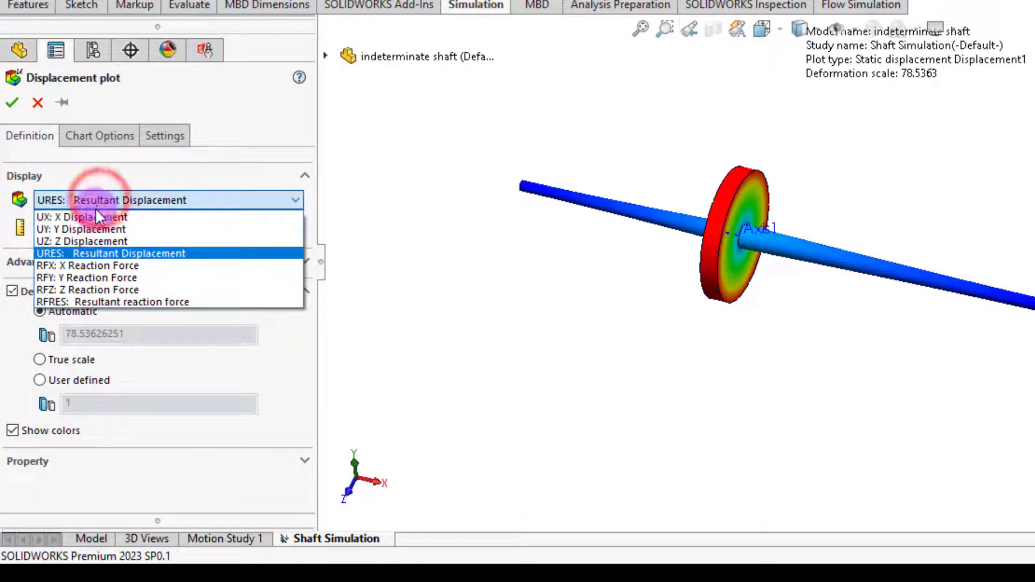
click(84, 232)
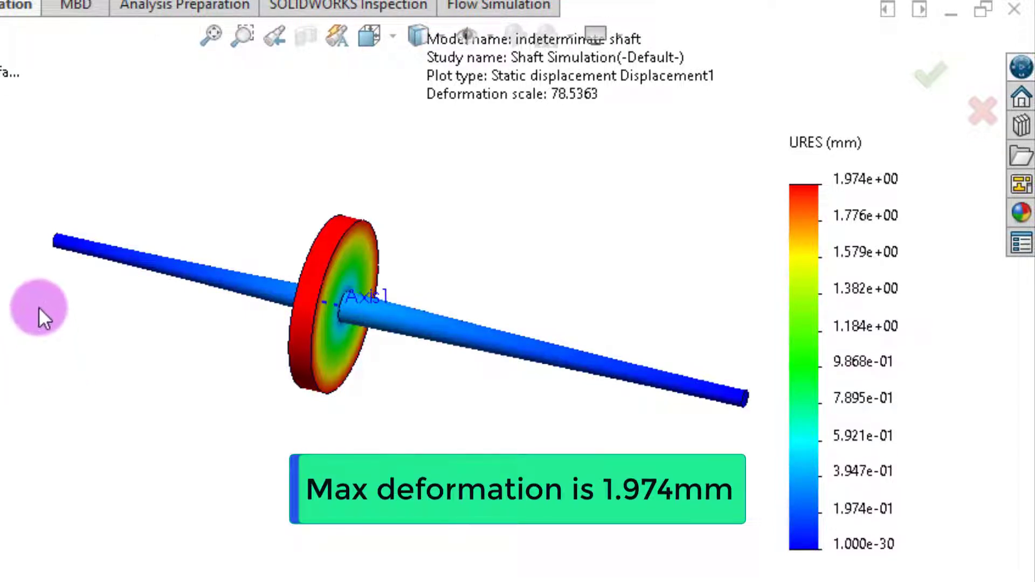
double_click(2, 337)
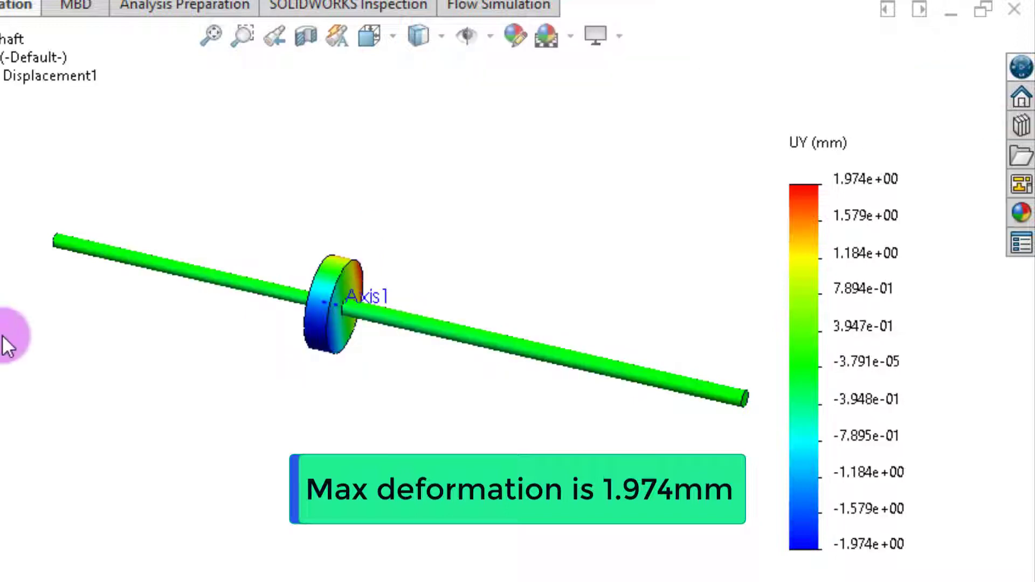
click(4, 341)
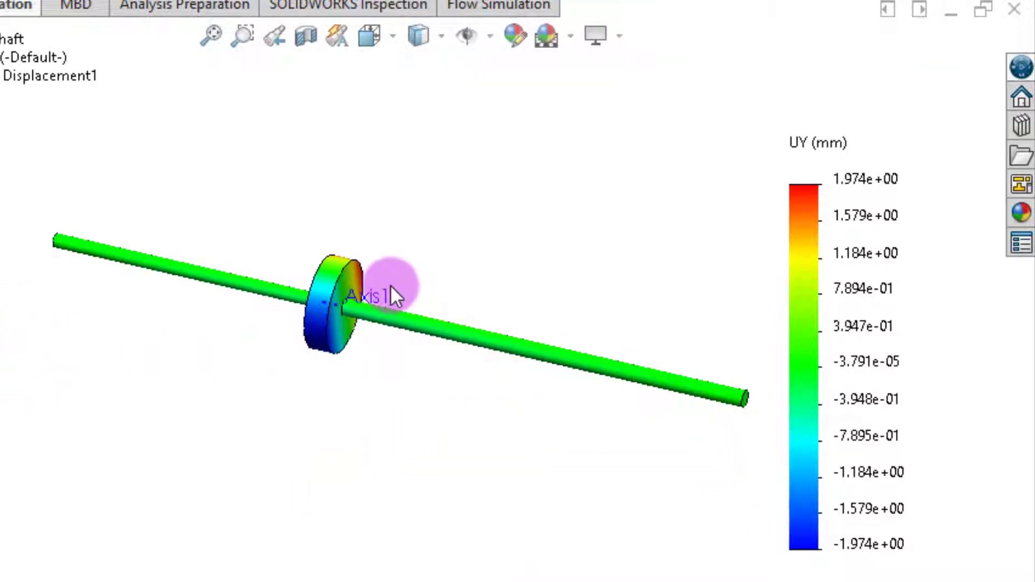
Step: Examine the Y displacement distribution across the disc's rim and side face up close
scroll(390, 285, down, 3)
scroll(330, 275, down, 4)
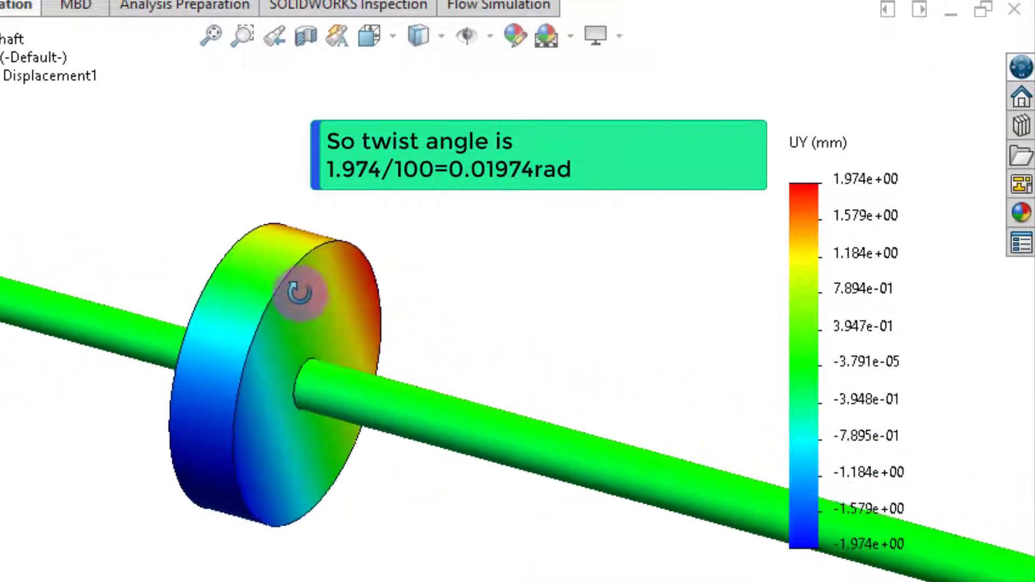
middle_drag(299, 292, 292, 267)
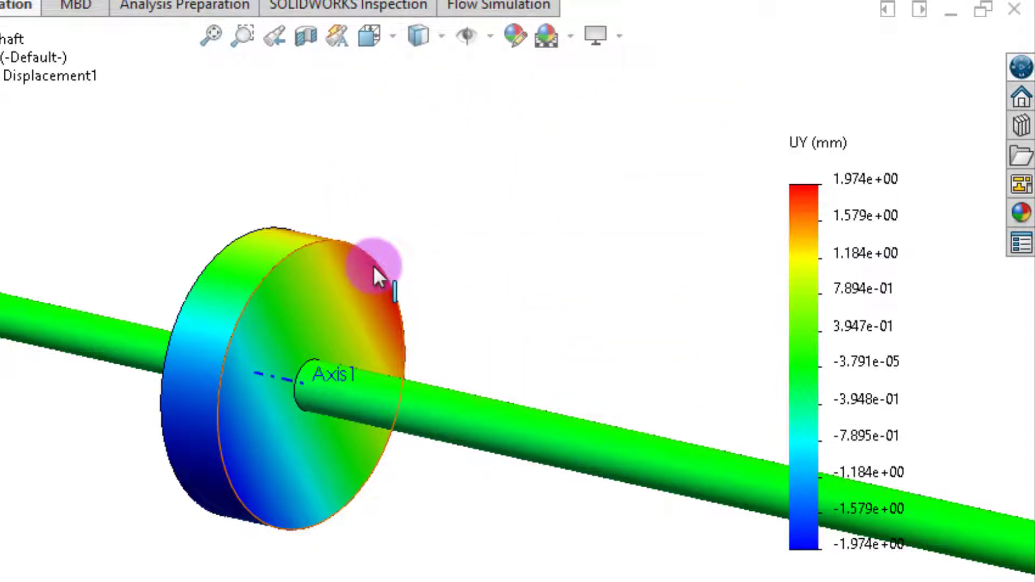
scroll(81, 332, down, 3)
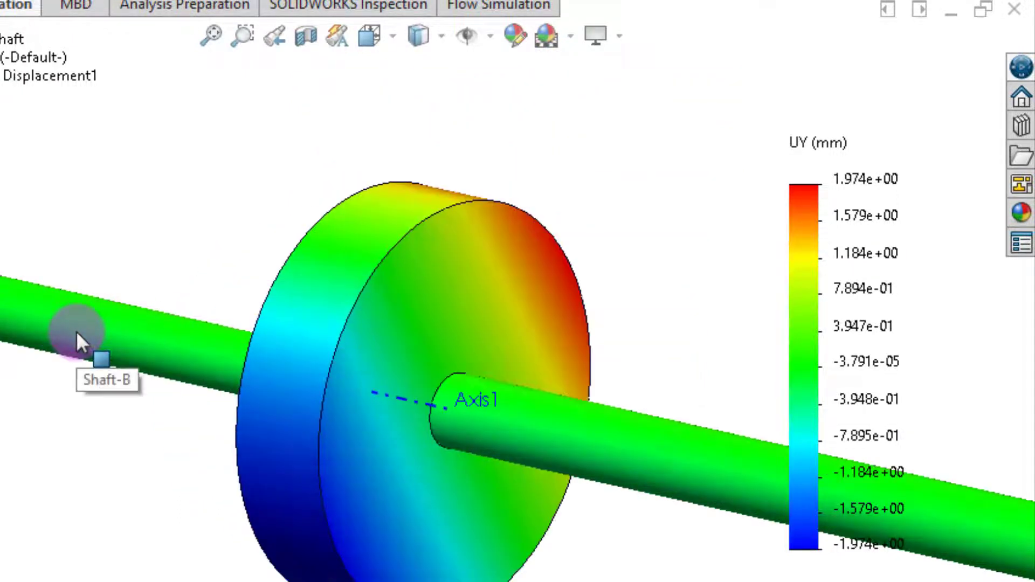